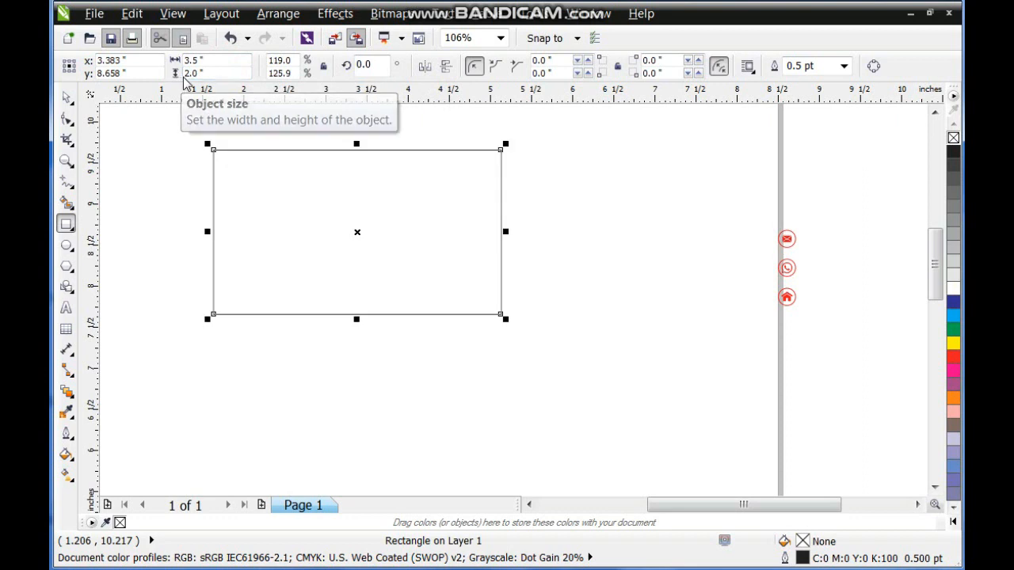
Move the 3.5 × 2.0 inch card rectangle down and to the right, nearer the middle of the work area.
click(67, 98)
drag(363, 231, 480, 290)
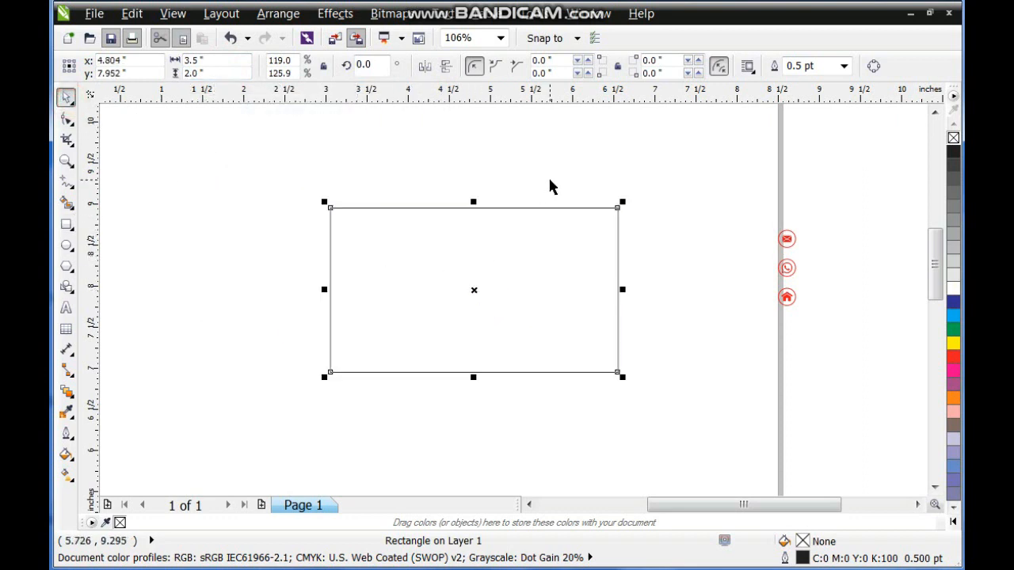
click(550, 181)
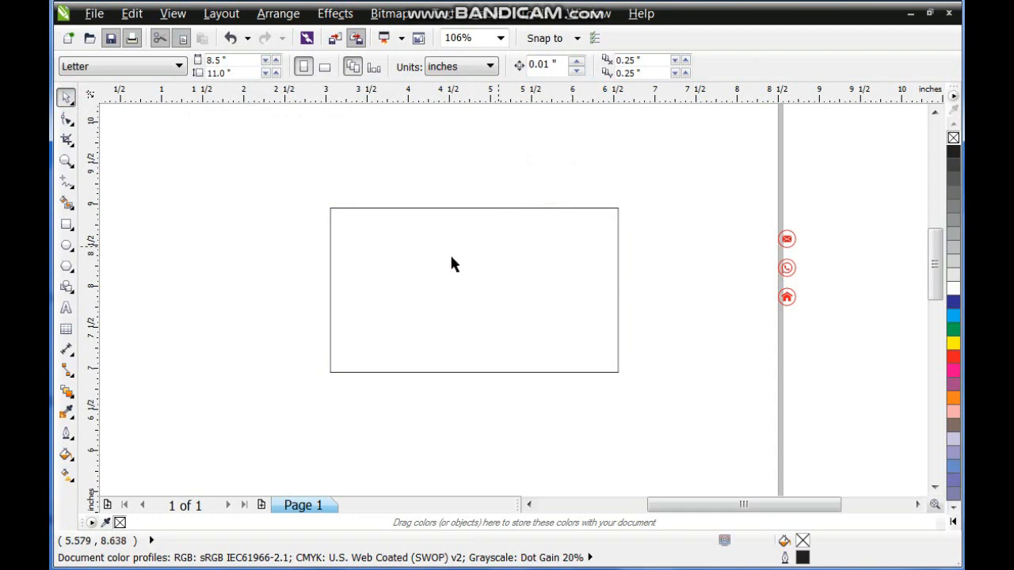
Draw a horizontal rectangle about 4.3 × 1.04 inches across the middle of the card, extending past both its sides.
click(67, 222)
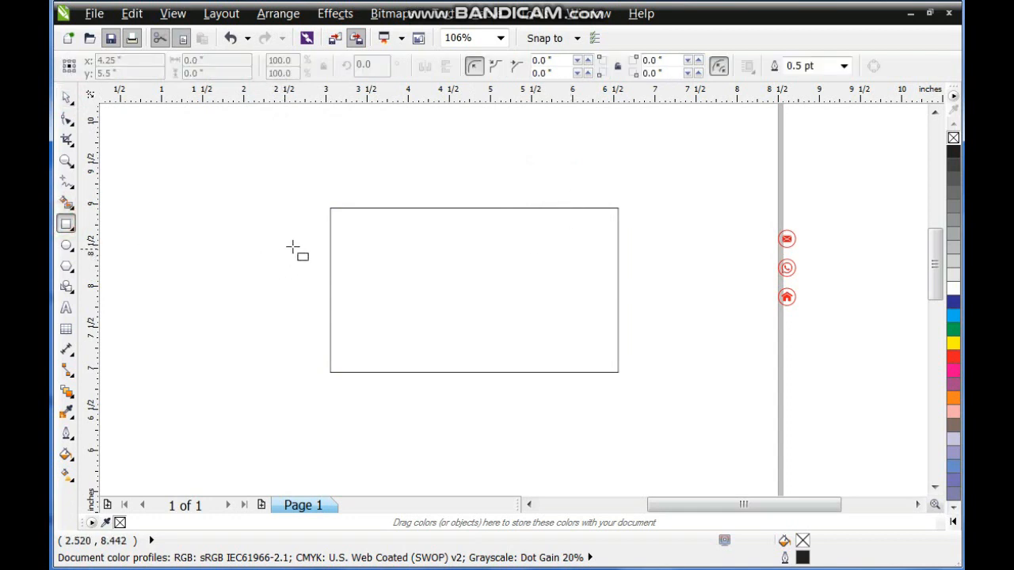
drag(312, 245, 665, 330)
click(66, 96)
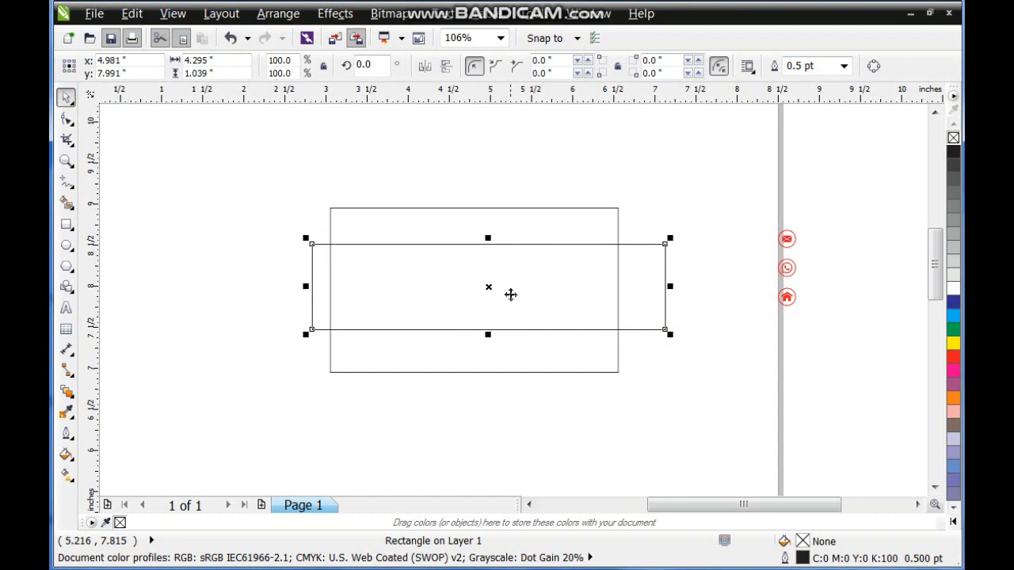
Create mirrored copies of the band: strips about 0.35 inch high above and below it, plus outer strips about 0.8 inch high.
drag(488, 237, 493, 354)
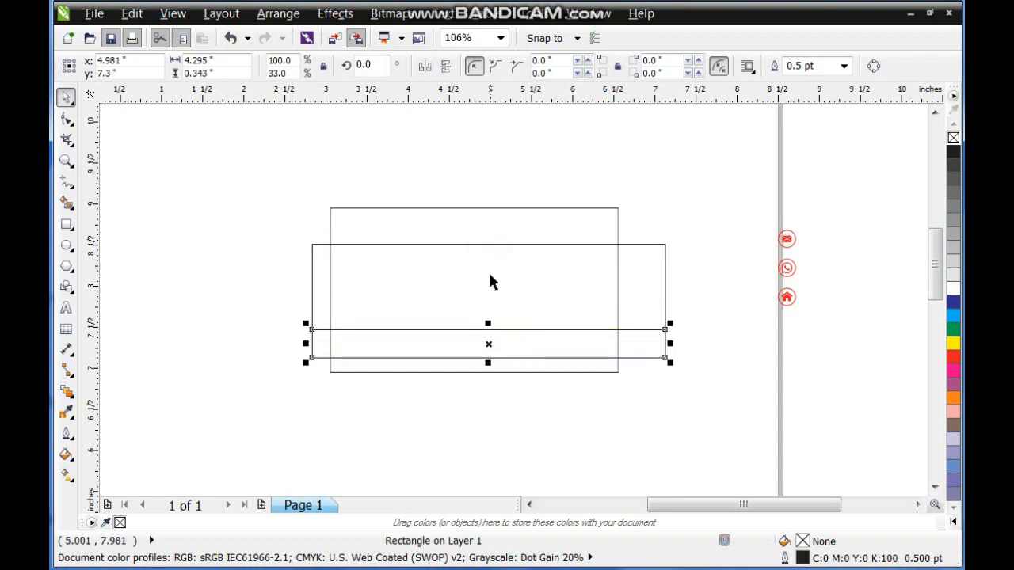
click(486, 245)
drag(488, 334, 487, 216)
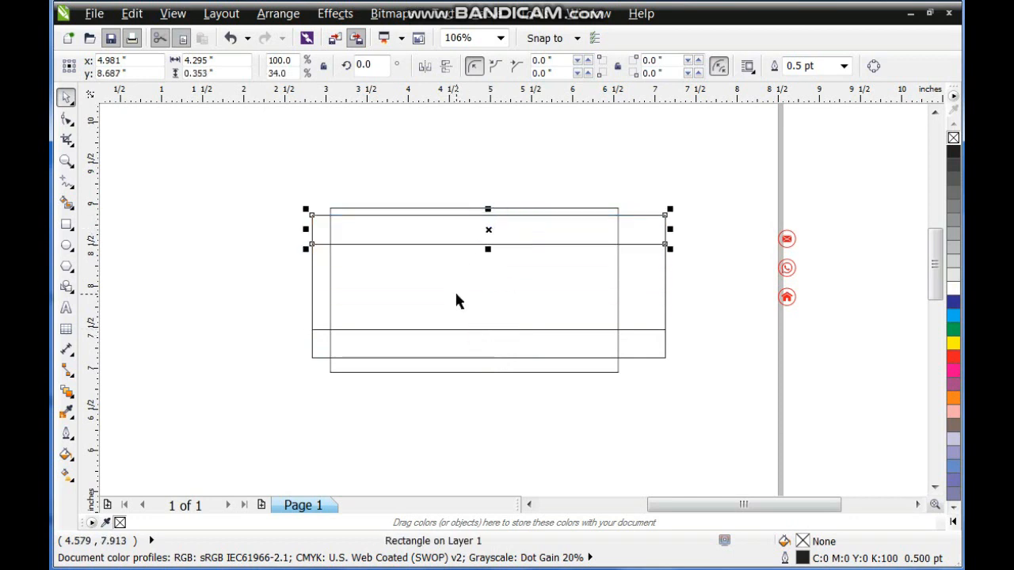
drag(487, 248, 498, 148)
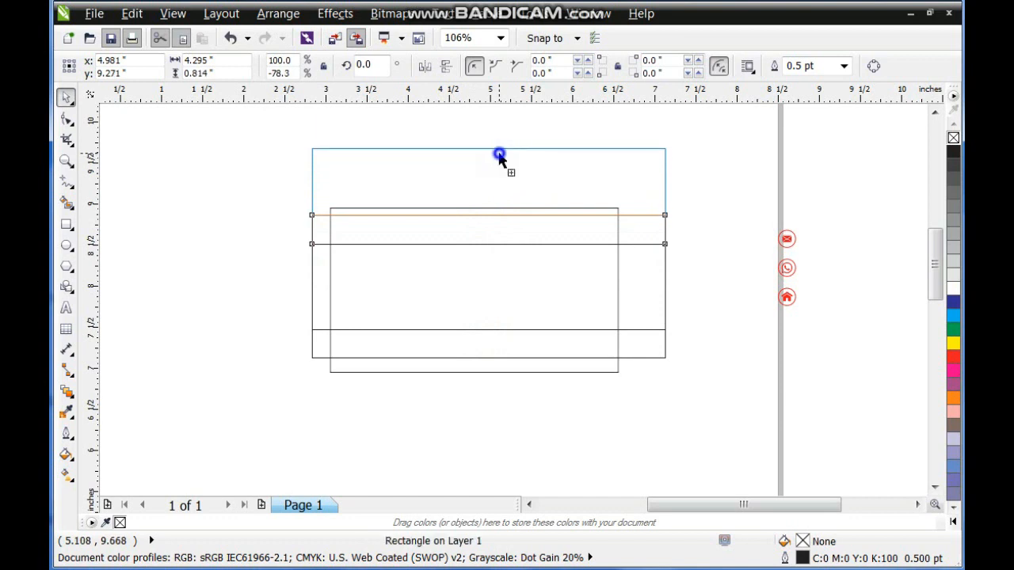
click(644, 356)
drag(488, 328, 499, 420)
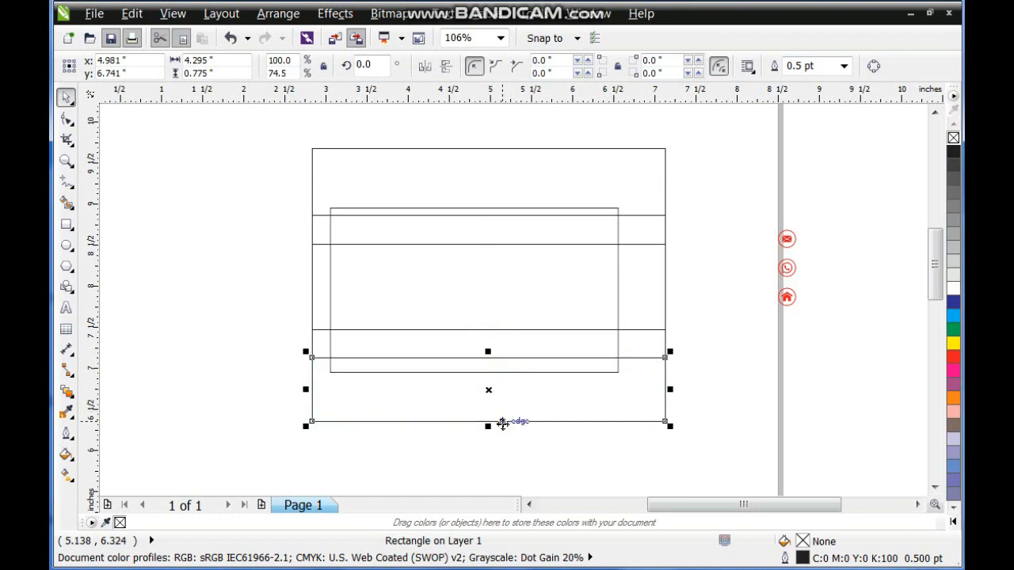
Fill the bottom strip white, the thin strip above it rich black, and the middle band orange.
click(954, 290)
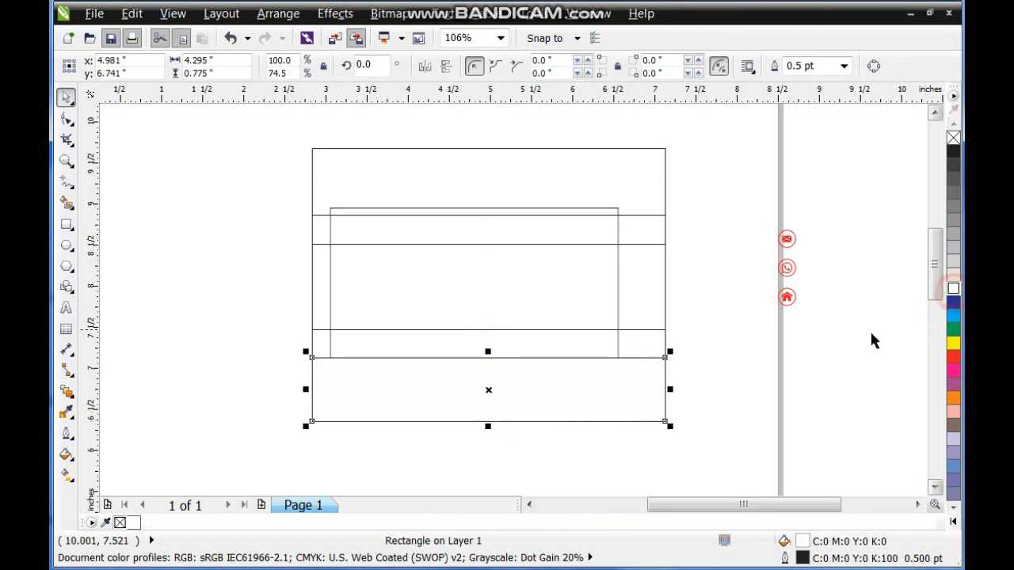
click(667, 342)
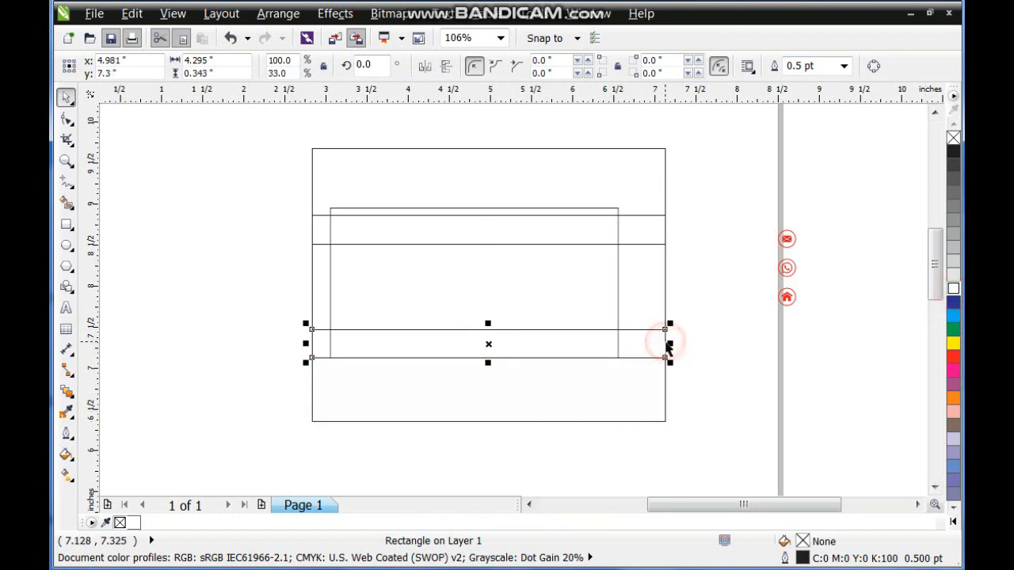
click(951, 523)
click(947, 179)
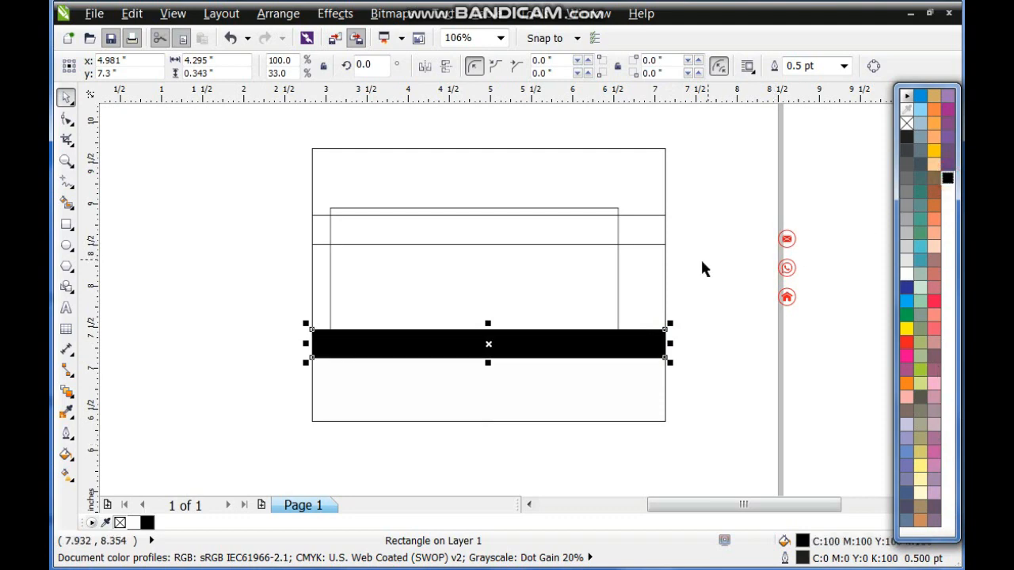
click(667, 276)
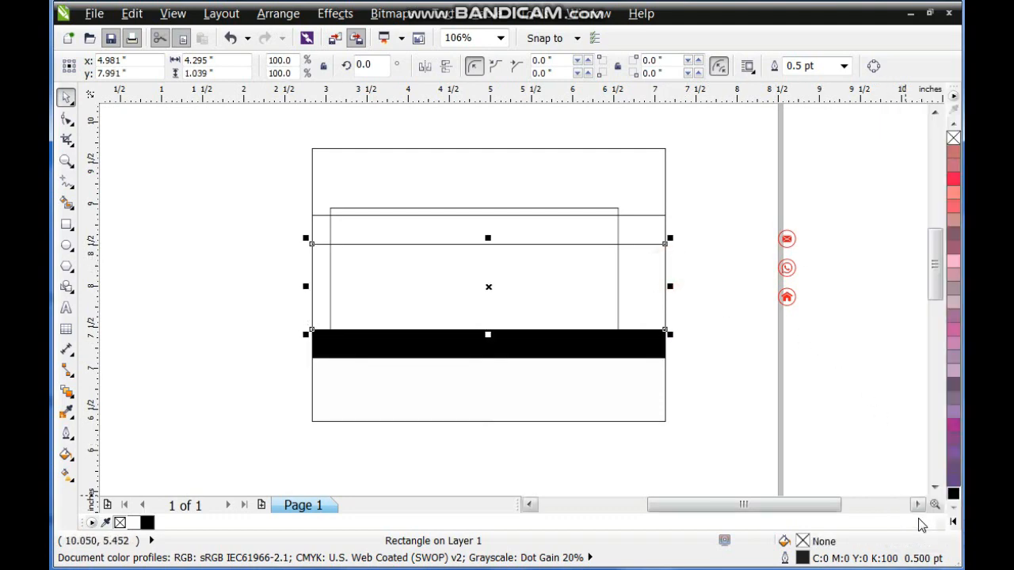
click(951, 526)
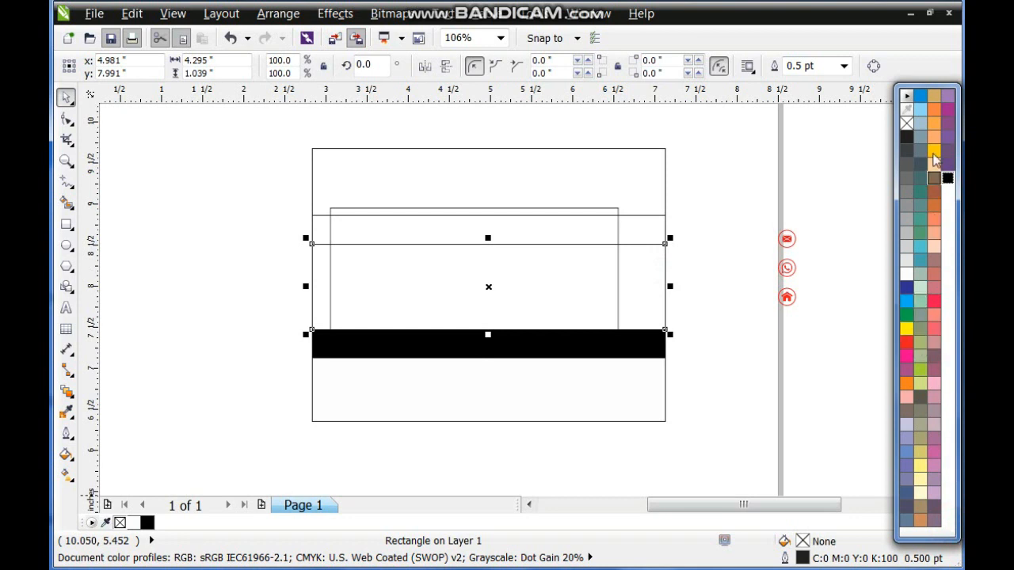
click(906, 384)
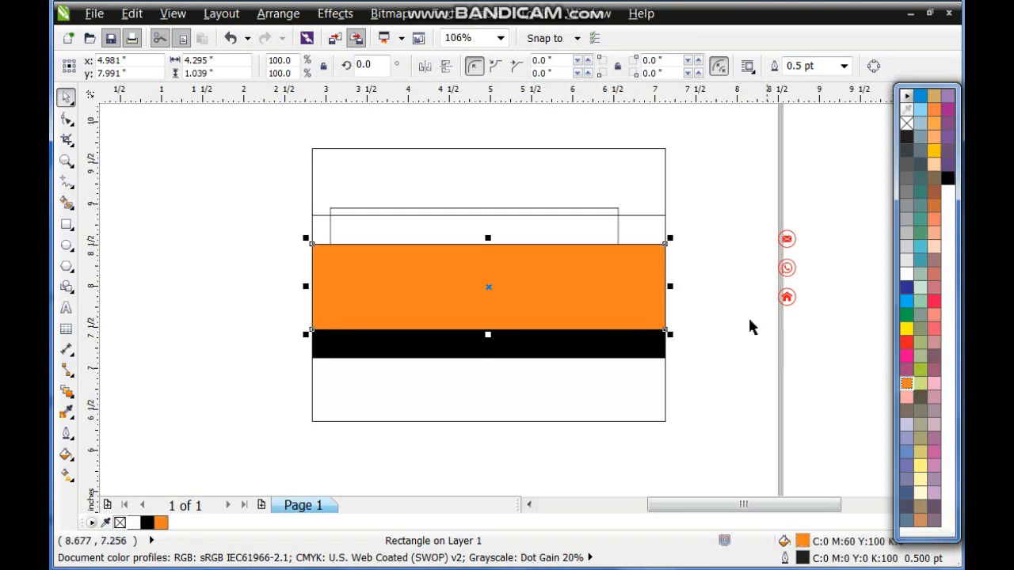
Fill the topmost strip rich black and the thin strip below it white.
click(663, 216)
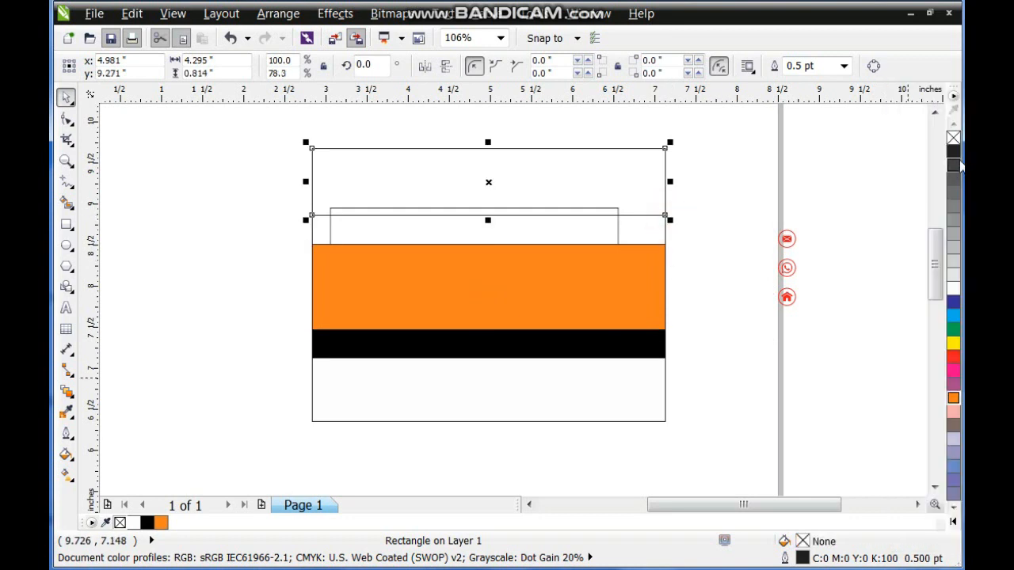
click(953, 507)
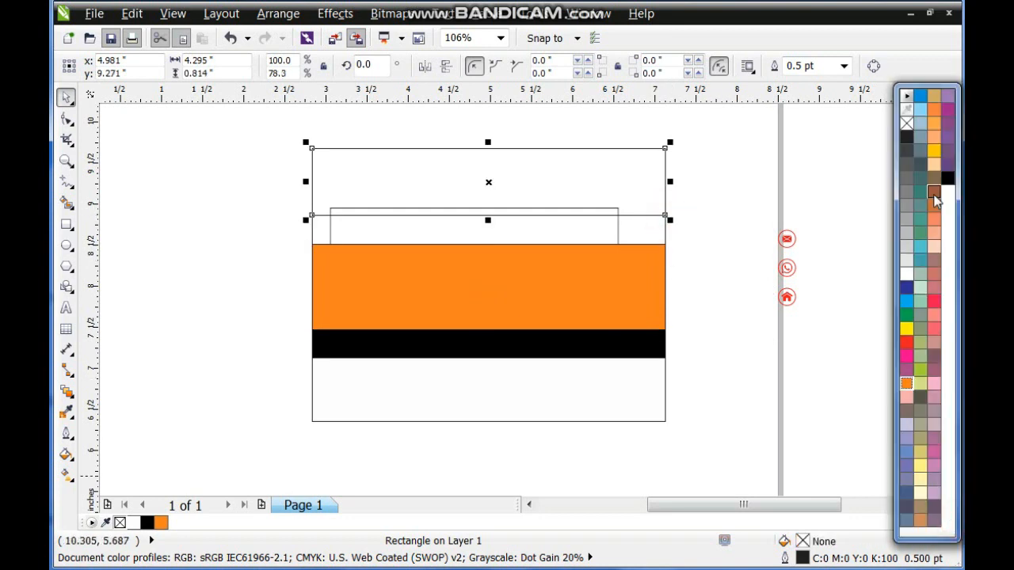
click(946, 180)
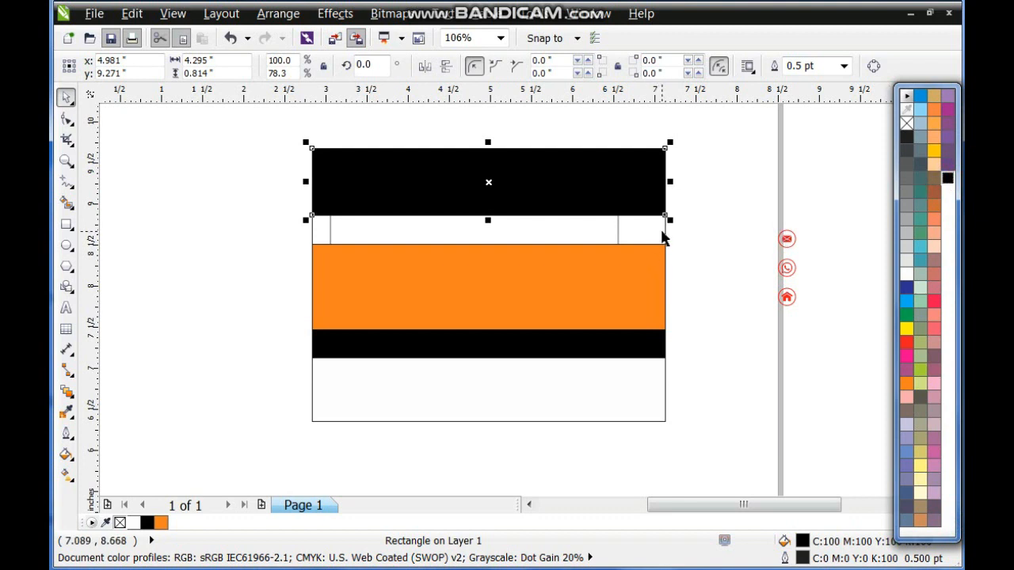
click(664, 237)
click(951, 516)
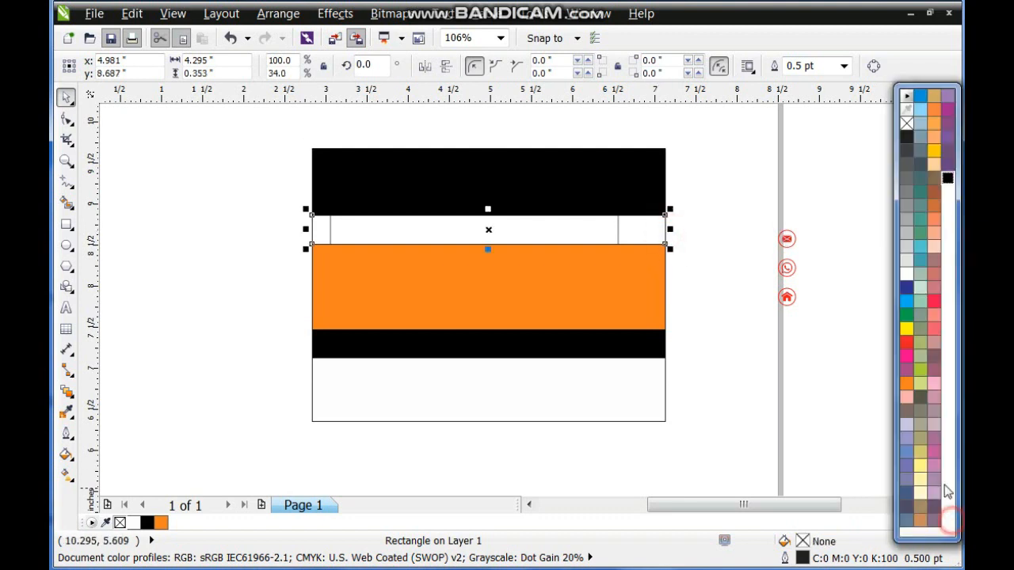
click(906, 278)
Select all five strips, give them a thin black outline, and group them.
shift+click(596, 285)
shift+click(595, 340)
shift+click(607, 385)
shift+click(621, 208)
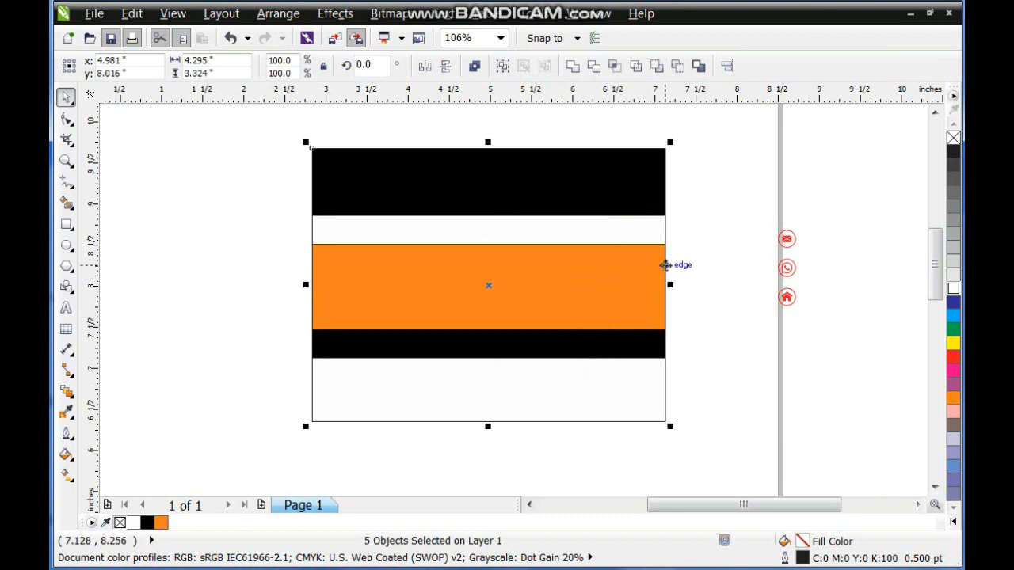
right_click(953, 136)
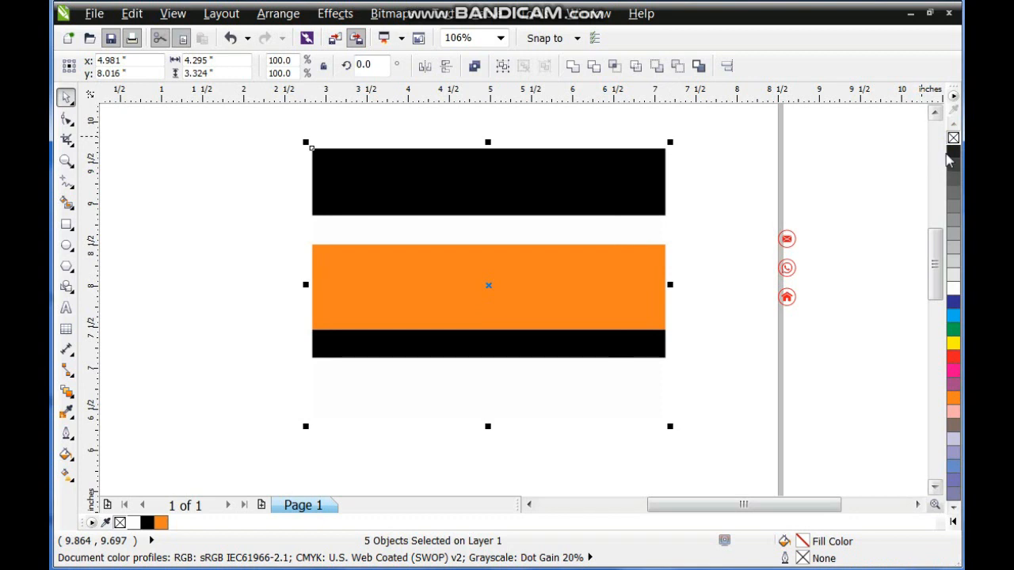
right_click(951, 152)
key(ctrl+g)
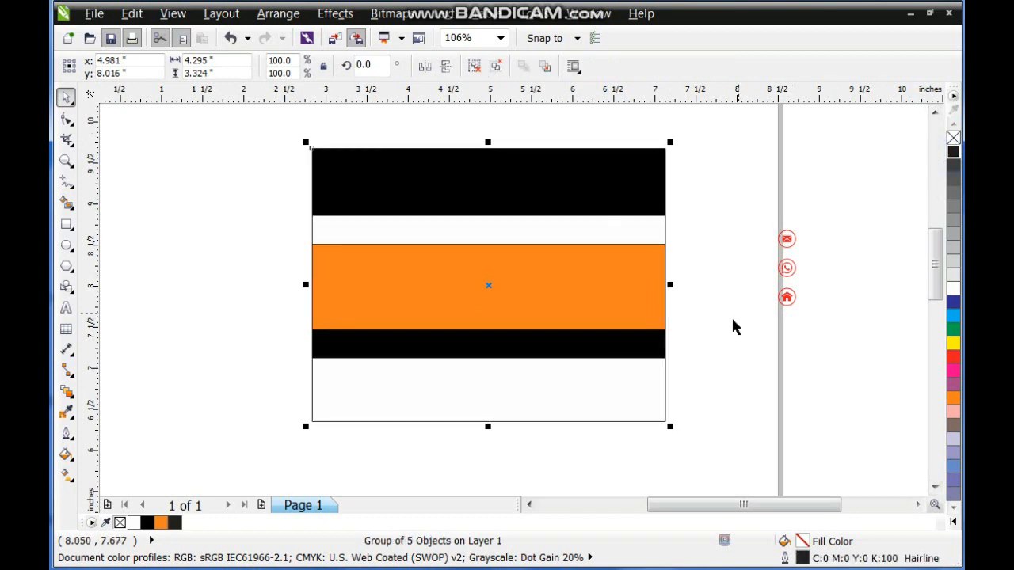
Send the striped group to the back, behind the card rectangle.
click(641, 316)
key(shift+Page_Down)
key(Escape)
Skew the striped group vertically by about 19.7° so the stripes rise to the right, and position it over the card rectangle.
click(659, 317)
click(658, 316)
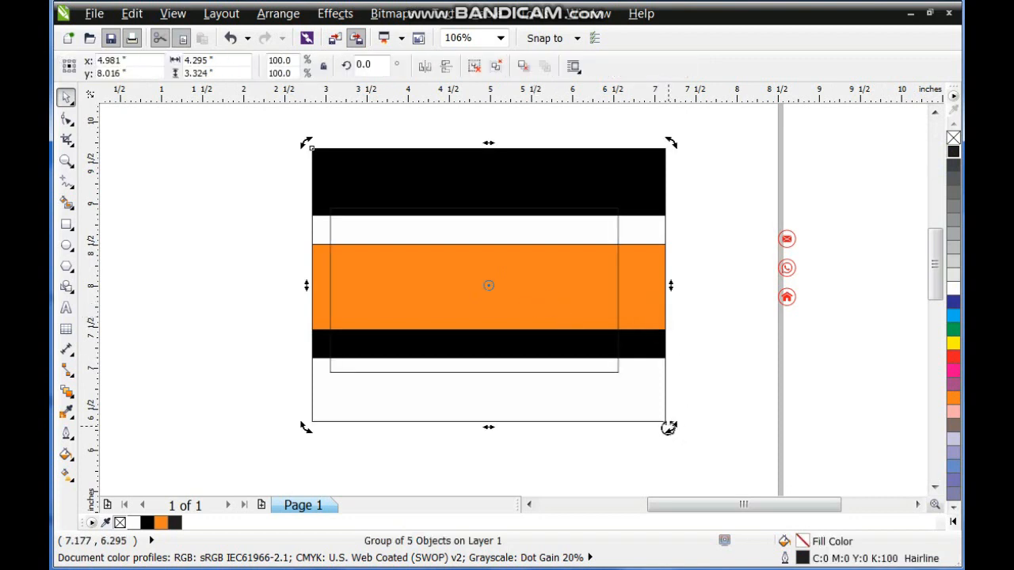
drag(667, 424, 670, 414)
key(ctrl+z)
drag(671, 288, 656, 157)
drag(642, 206, 634, 259)
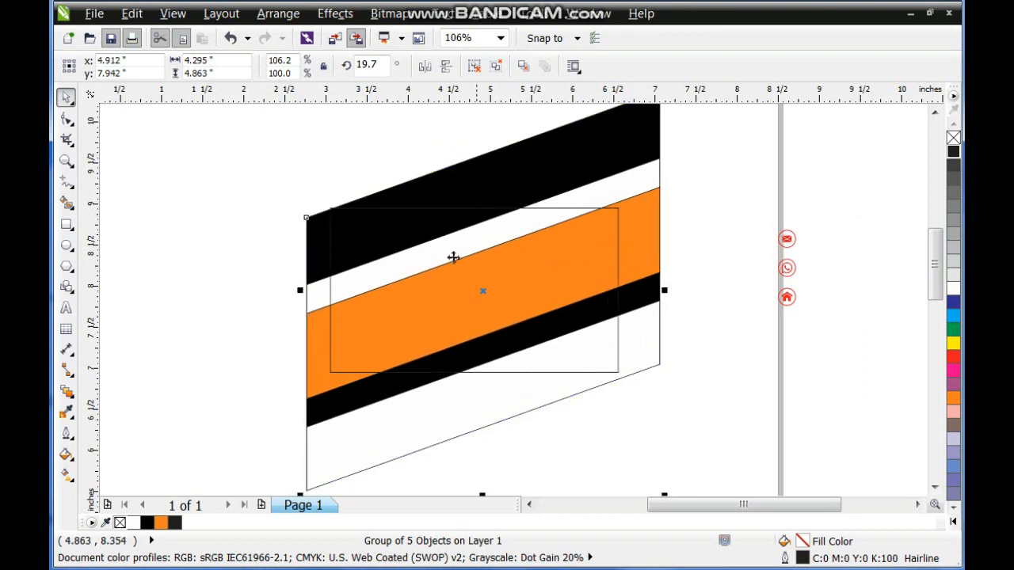
Enlarge the striped group to about 4.39 × 4.97 inches and remove its outline.
scroll(435, 333, down, 2)
drag(367, 214, 363, 211)
scroll(588, 262, up, 2)
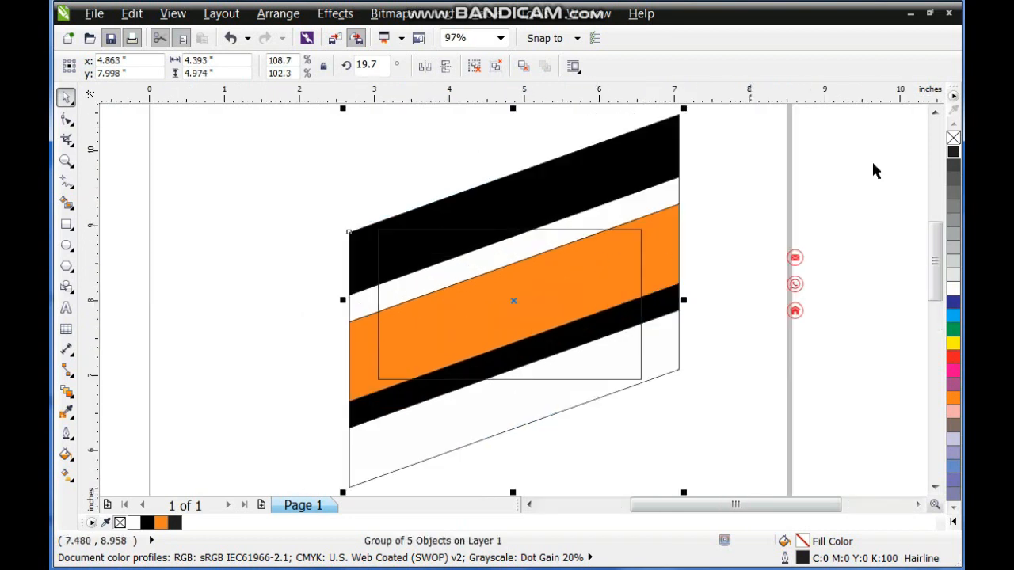
right_click(953, 139)
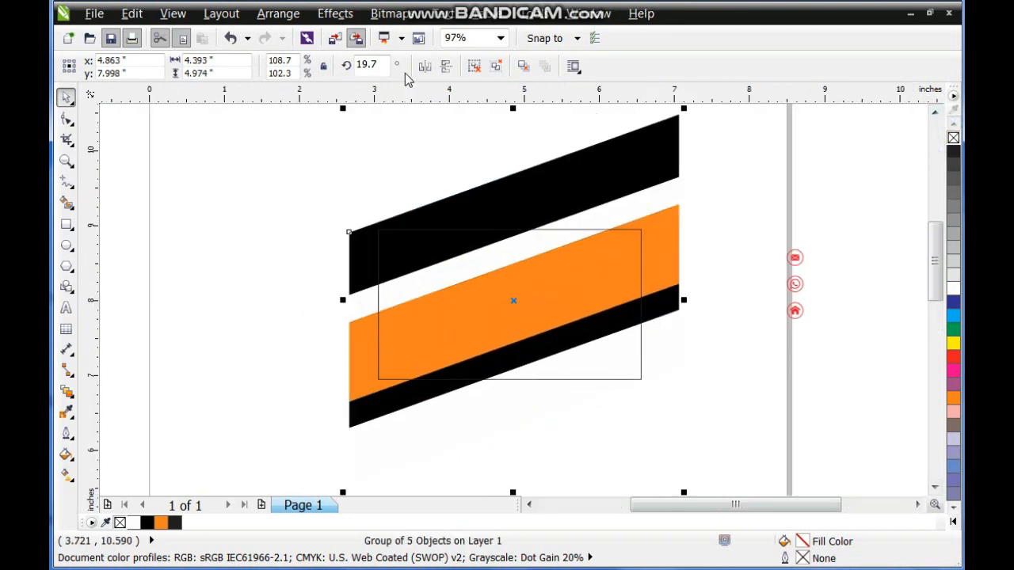
PowerClip the striped group inside the card rectangle.
click(335, 14)
mouse_move(405, 285)
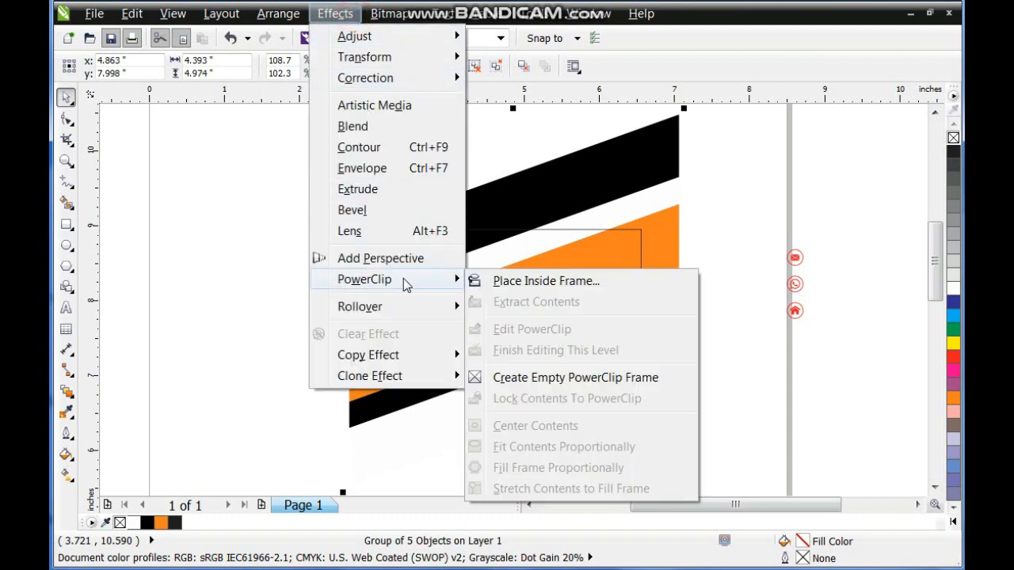
click(524, 284)
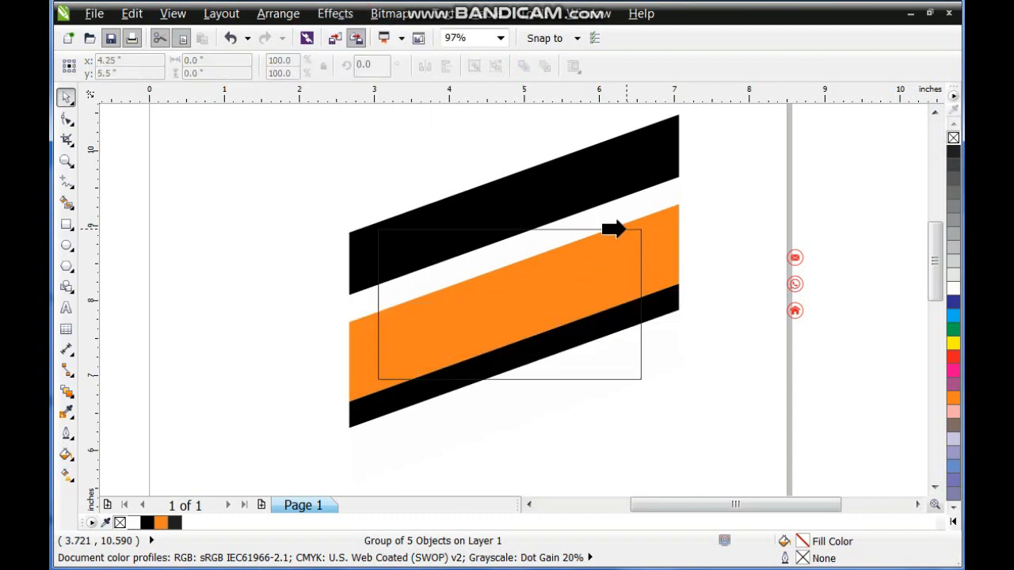
click(625, 230)
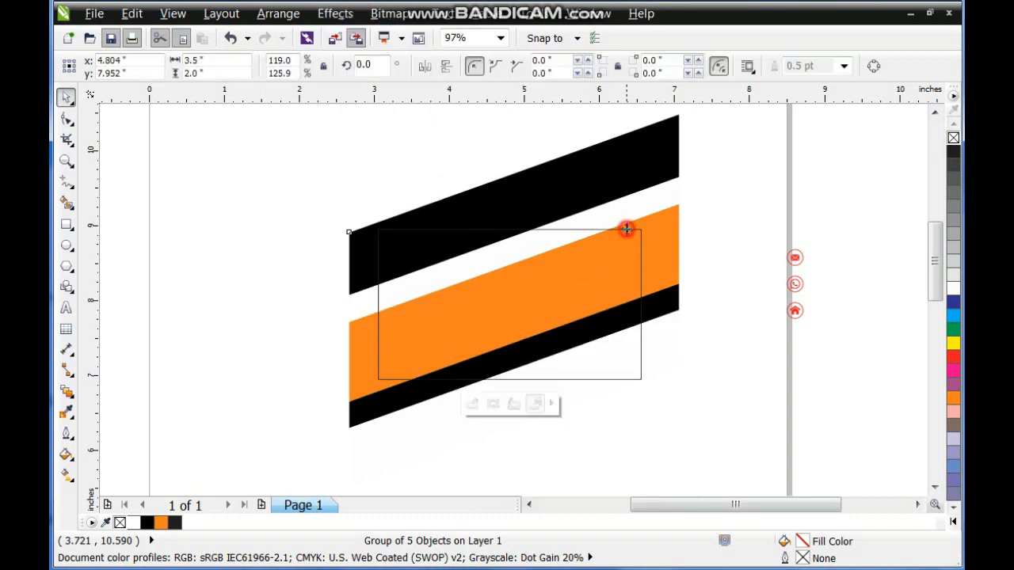
click(711, 210)
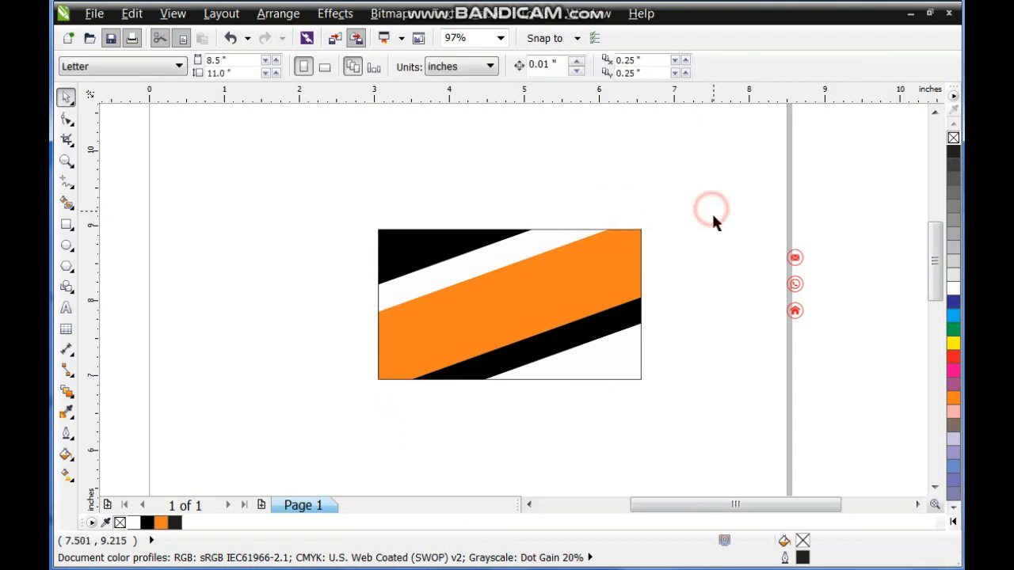
Draw a circle about 1.06 inches in diameter near the card's center and fill it white.
click(581, 301)
key(shift+F2)
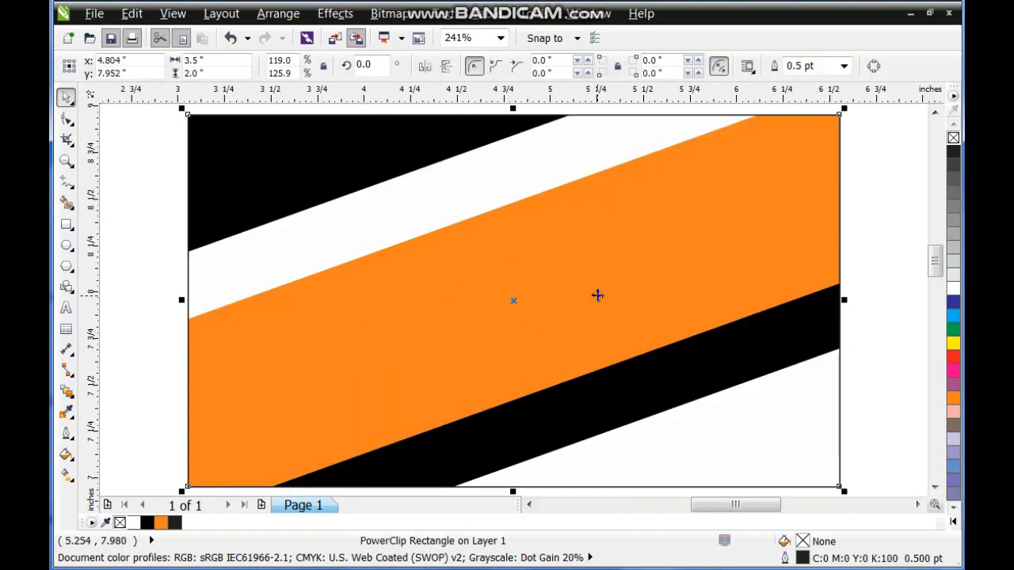
key(Escape)
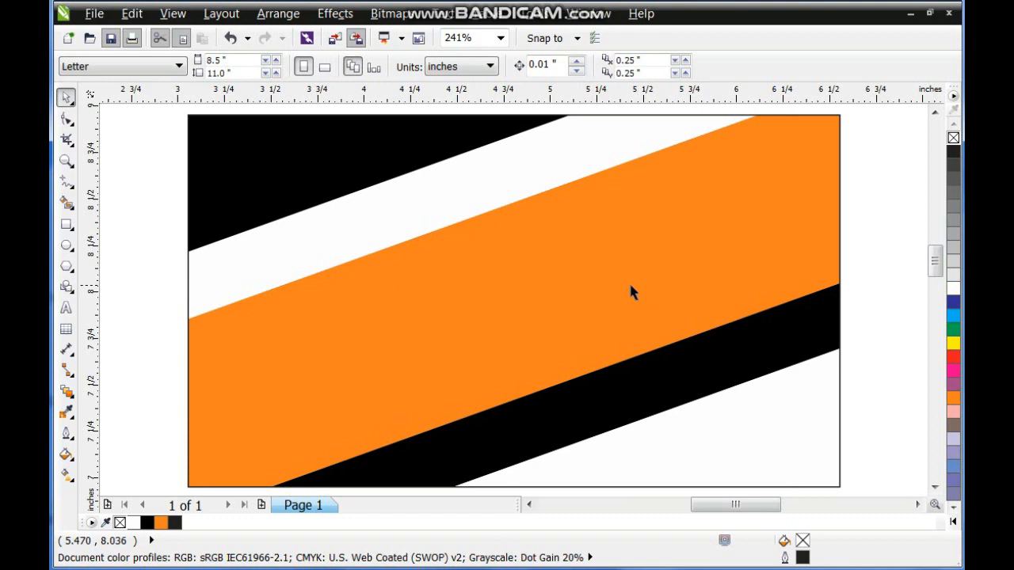
click(66, 244)
drag(410, 185, 618, 392)
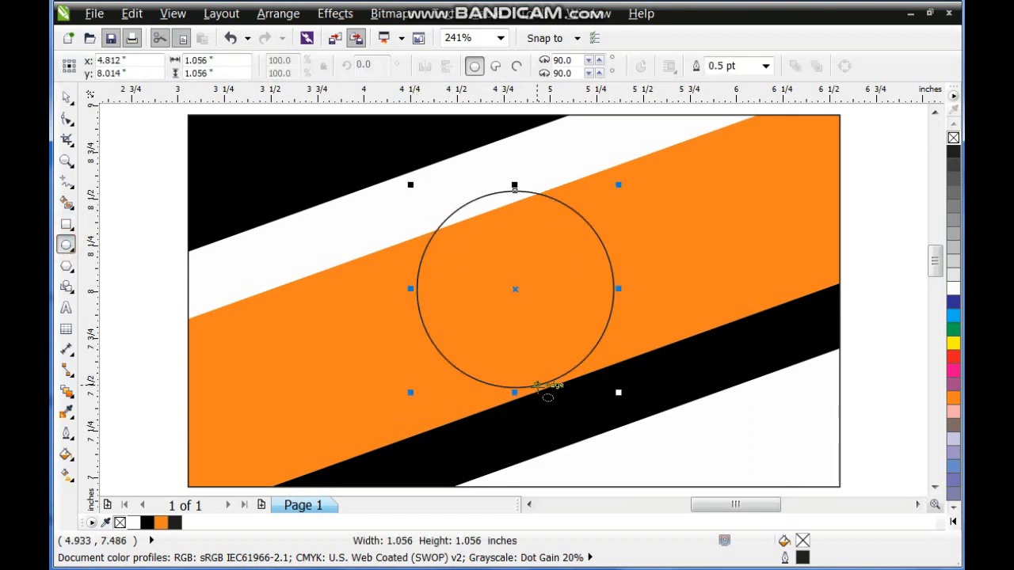
click(66, 97)
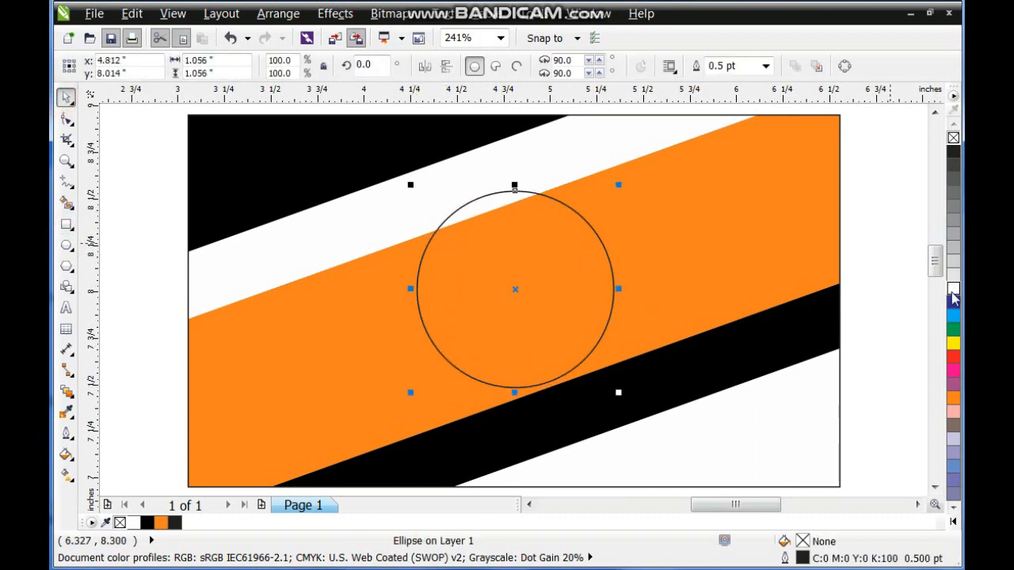
click(953, 291)
Align the circle's center horizontally and vertically with the card.
shift+click(821, 267)
key(c)
key(e)
key(Escape)
Enlarge the white circle about its center to about 1.64 inches and remove its outline.
click(611, 270)
drag(618, 194, 673, 145)
right_click(953, 139)
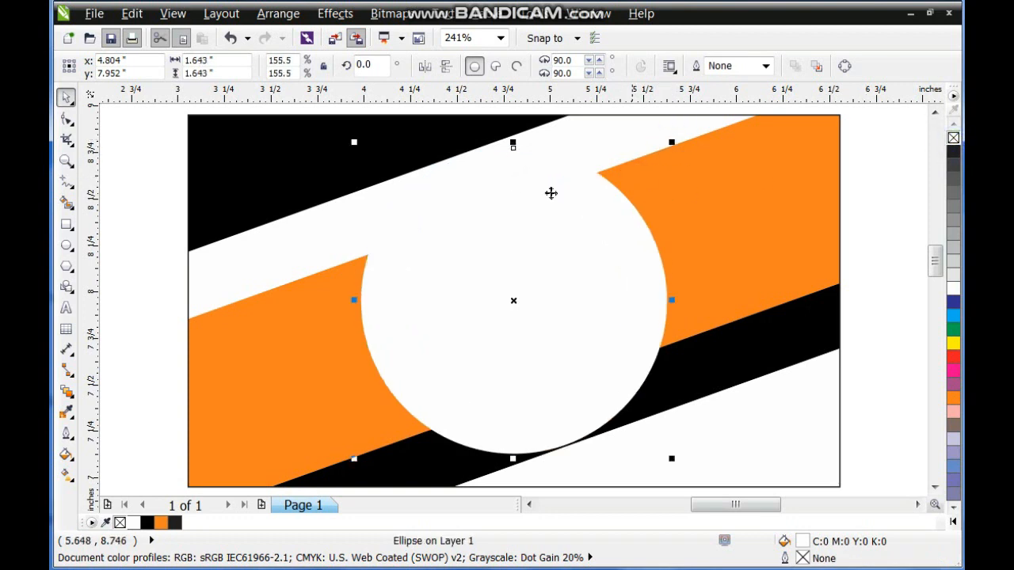
Apply a uniform transparency to the enlarged white circle so it forms a translucent ring around the inner circle.
click(67, 390)
click(73, 398)
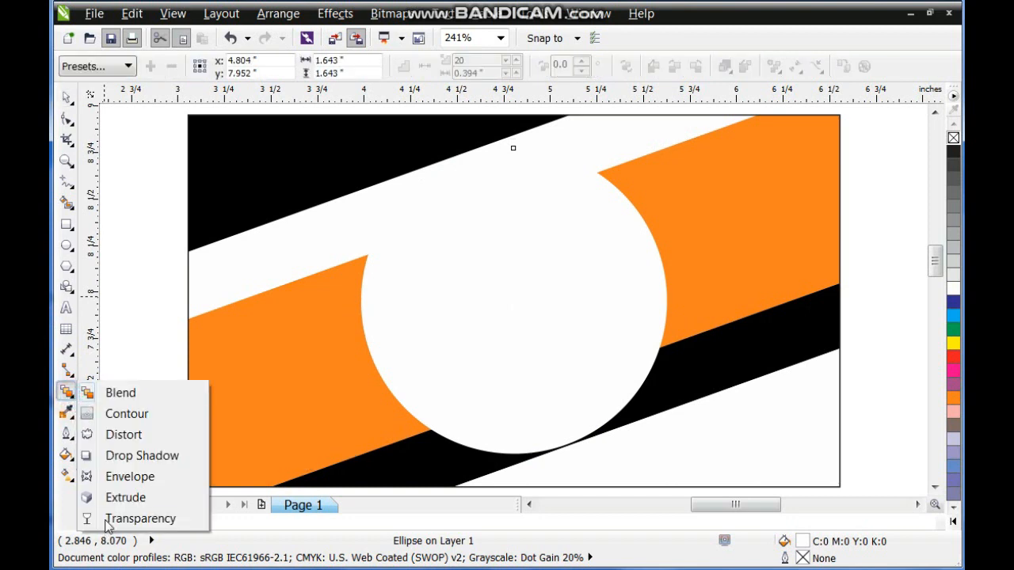
click(119, 518)
click(136, 66)
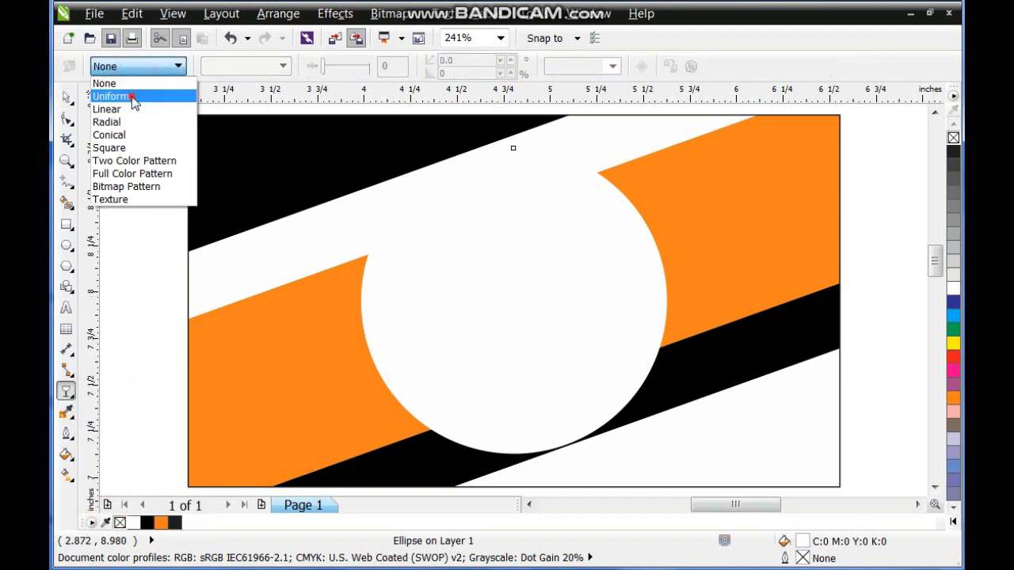
click(134, 97)
click(65, 98)
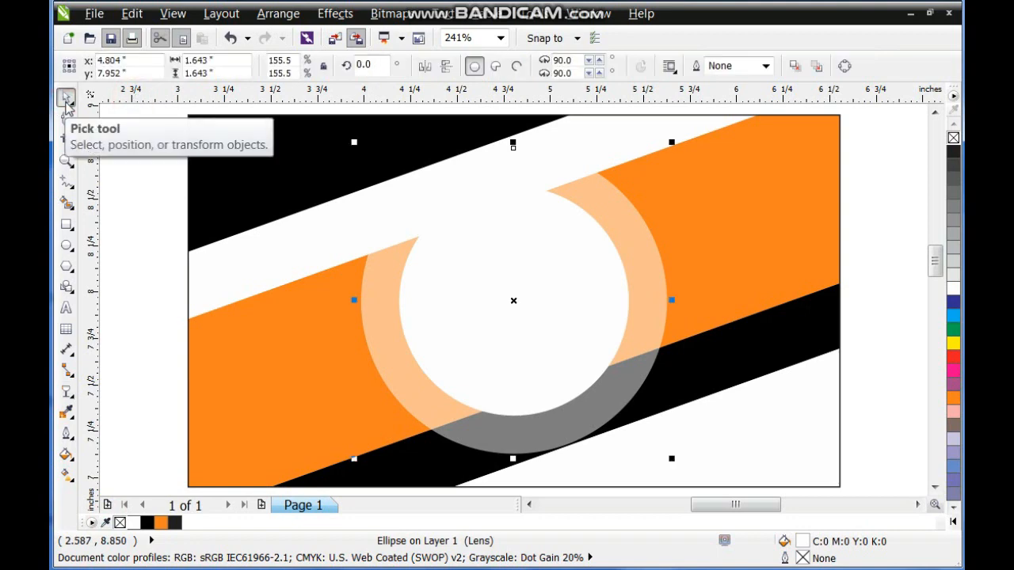
click(555, 245)
click(689, 255)
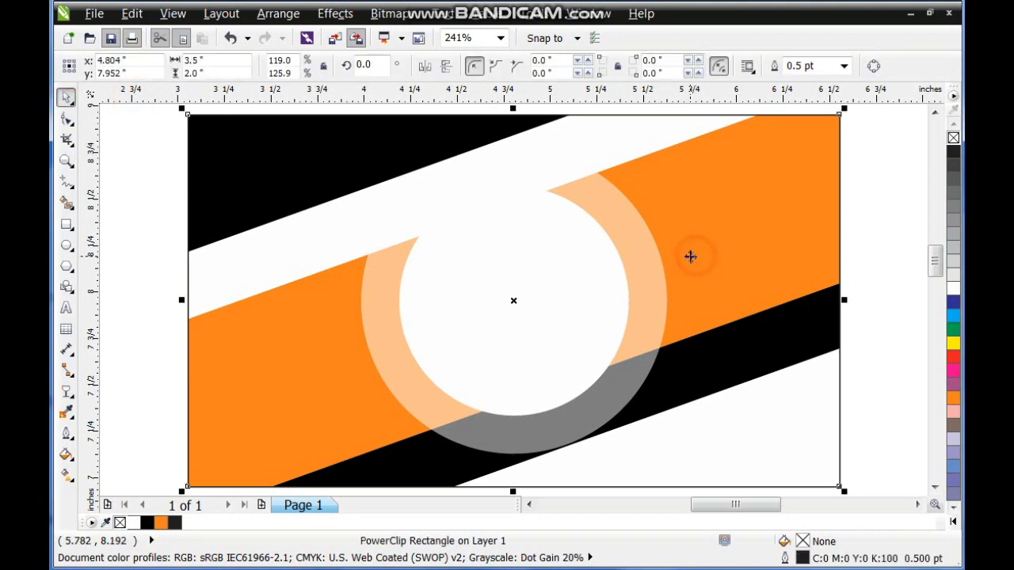
Draw a second card rectangle below the striped card and size it to 3.5 × 2 inches.
scroll(693, 260, down, 2)
click(840, 283)
click(917, 504)
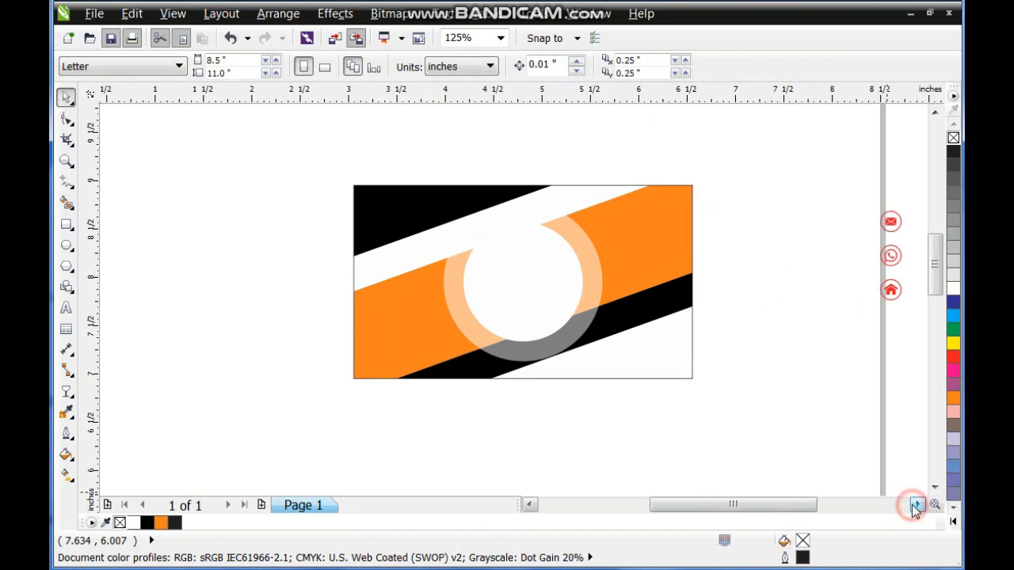
click(934, 488)
click(935, 487)
click(934, 487)
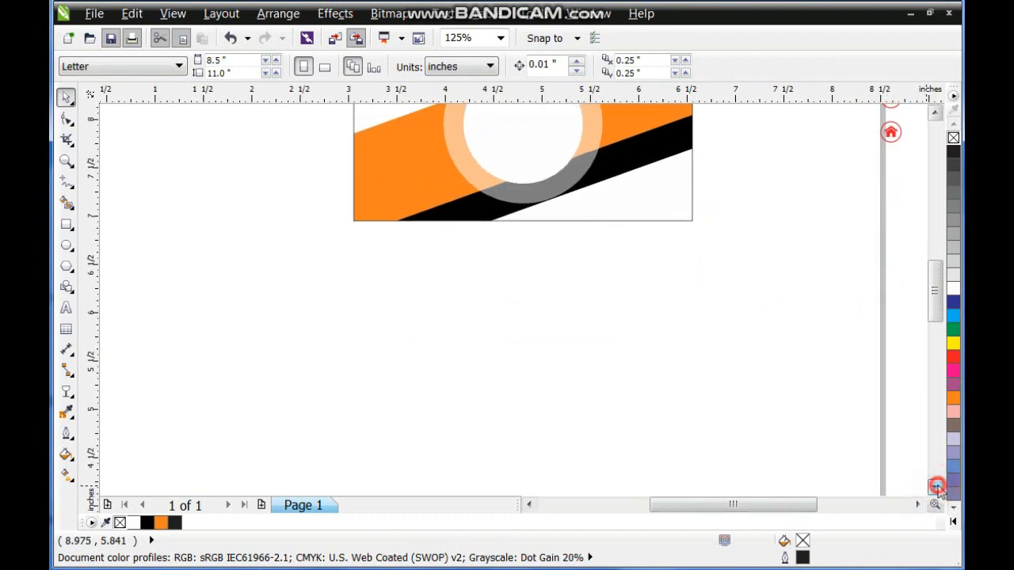
click(66, 224)
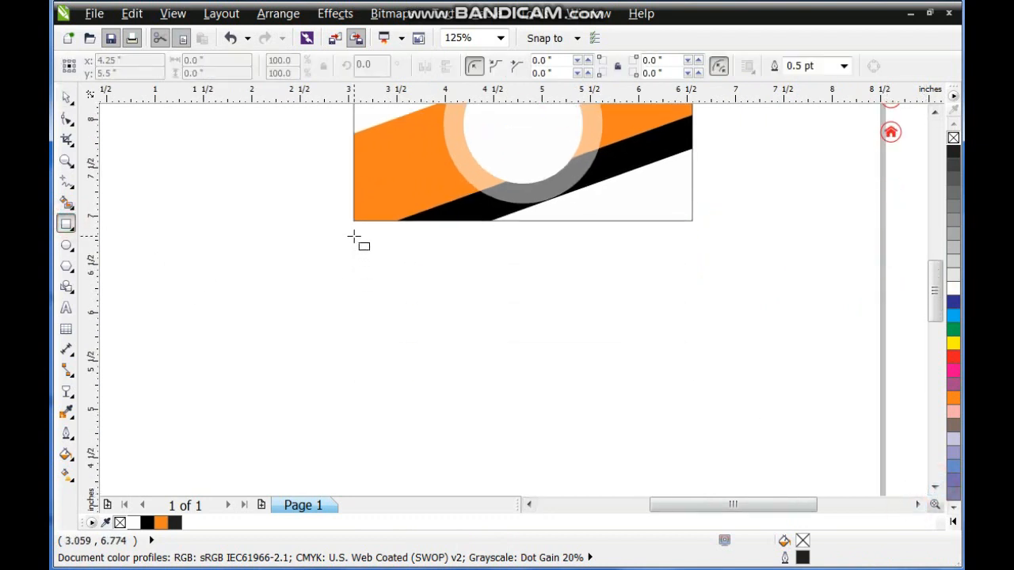
mouse_move(354, 236)
mouse_down()
mouse_move(429, 312)
mouse_move(656, 374)
mouse_move(695, 422)
mouse_up()
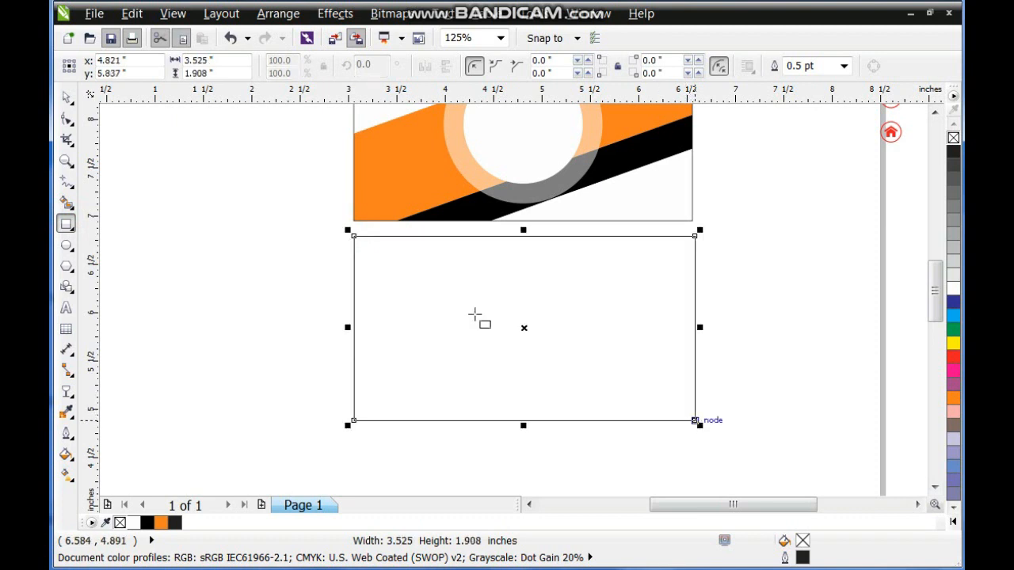
click(226, 61)
text(3.5)
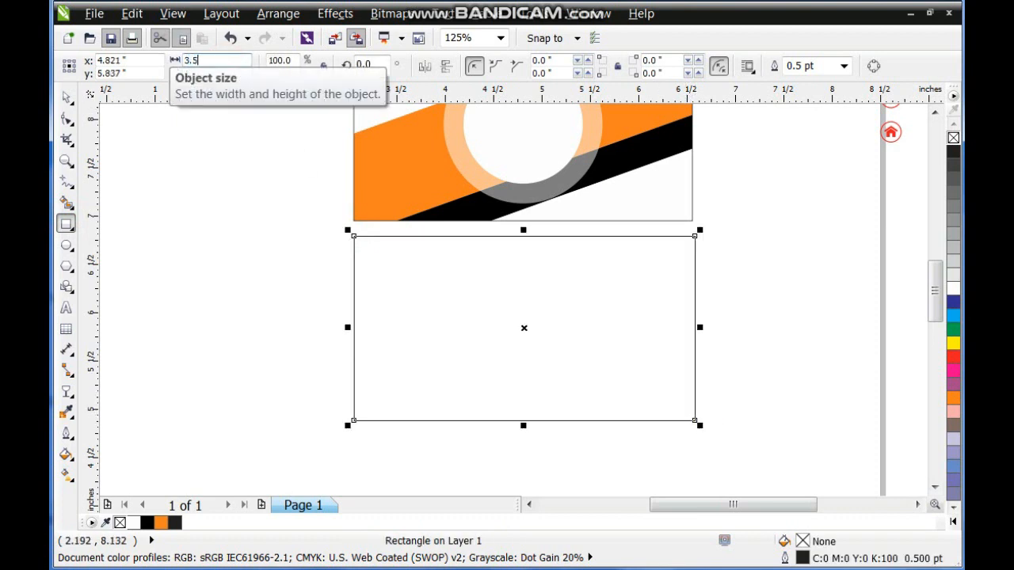
key(Return)
Move the new card rectangle down about 0.22 inches to widen the gap below the striped card.
click(66, 97)
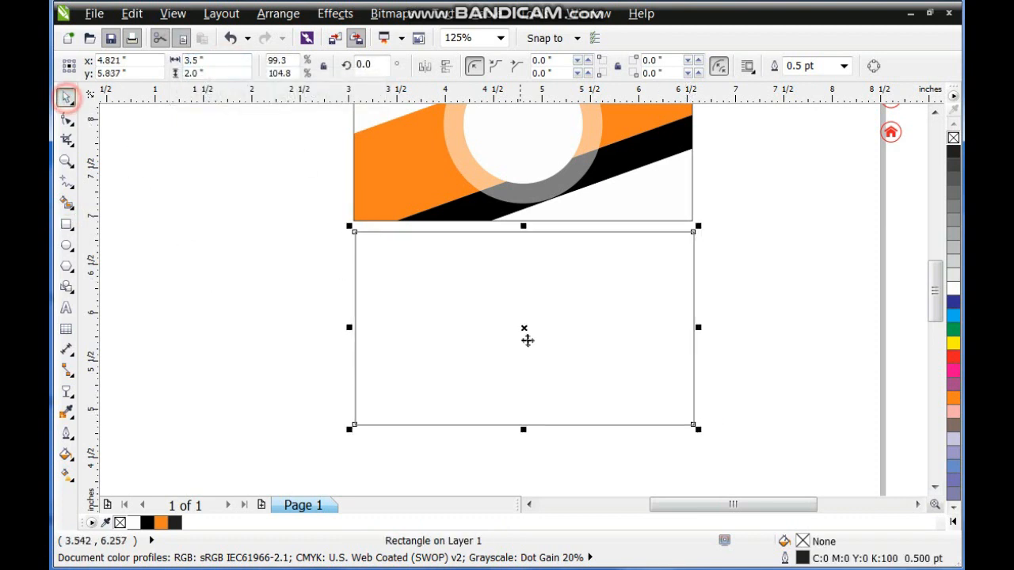
click(525, 327)
drag(525, 327, 531, 349)
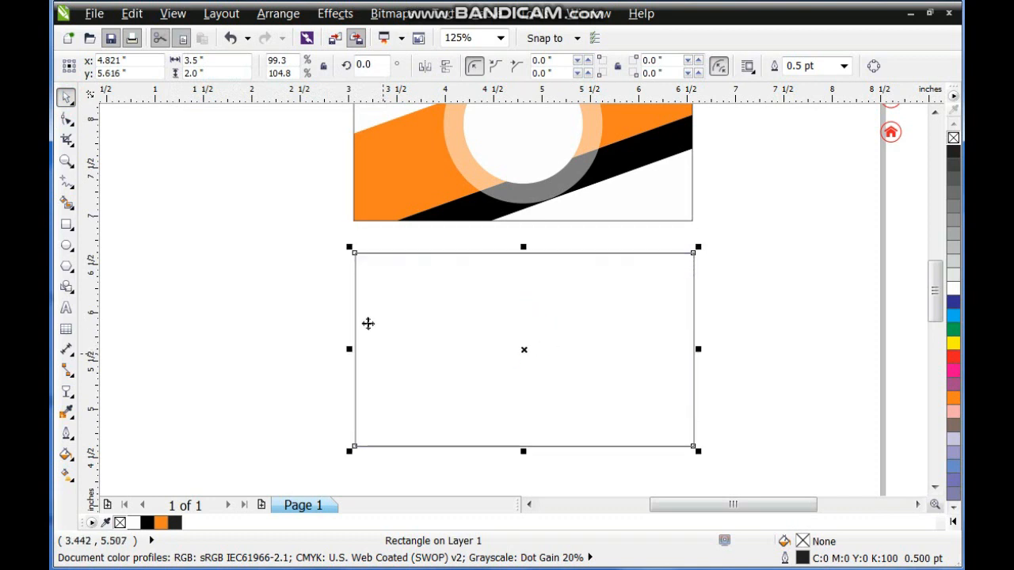
Draw a rectangle about 2.47 × 0.32 inches along the second card's bottom edge, overhanging its left side.
click(341, 296)
click(67, 225)
drag(340, 416, 579, 446)
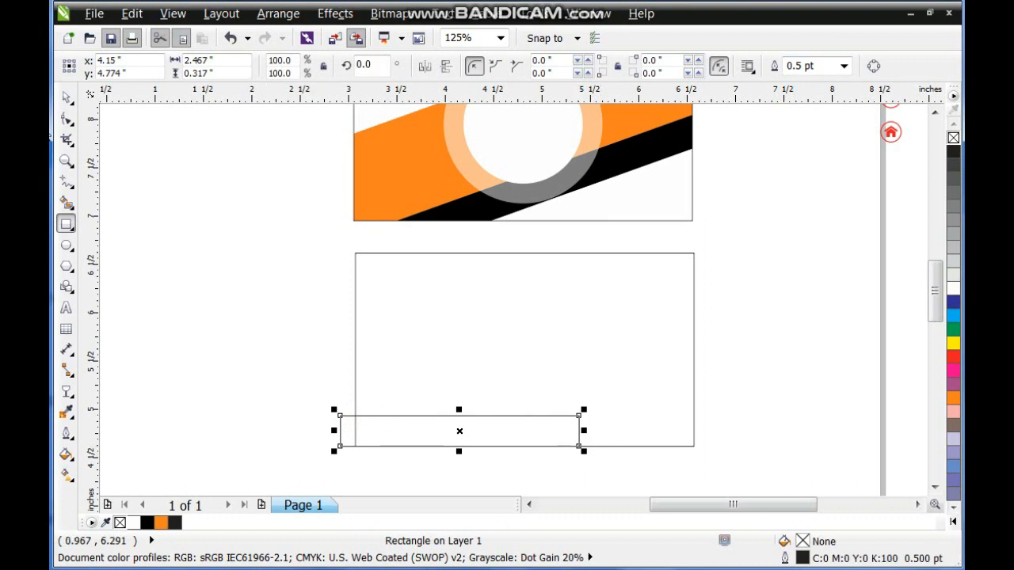
Convert the bottom bar to curves, skew it into a right-leaning parallelogram, and place a copy beside it past the card's right edge.
click(66, 98)
key(ctrl+q)
click(462, 431)
drag(460, 452, 701, 418)
click(437, 467)
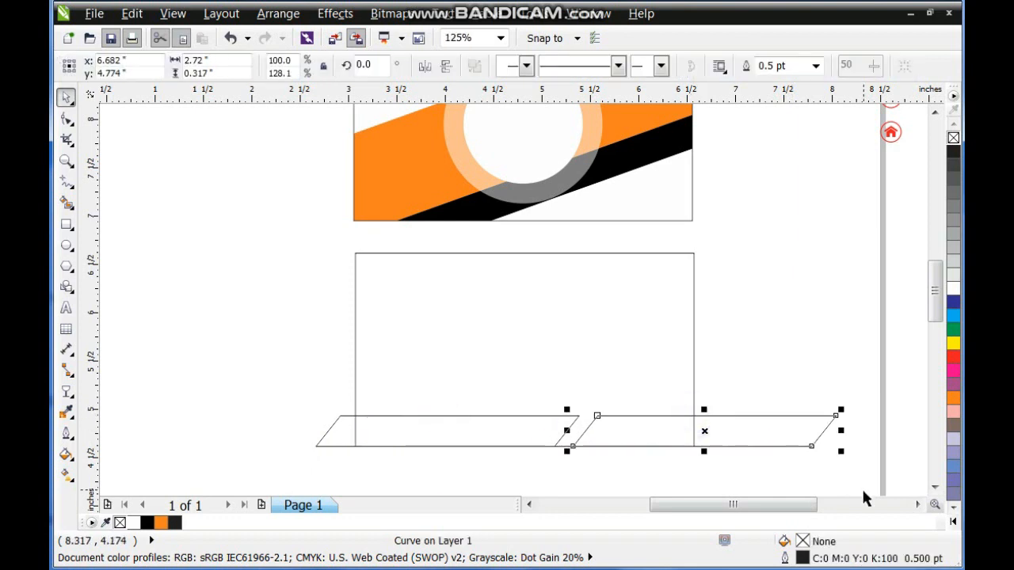
Fill the right bottom parallelogram with yellow (M:20 Y:100) and the left one with black.
click(952, 521)
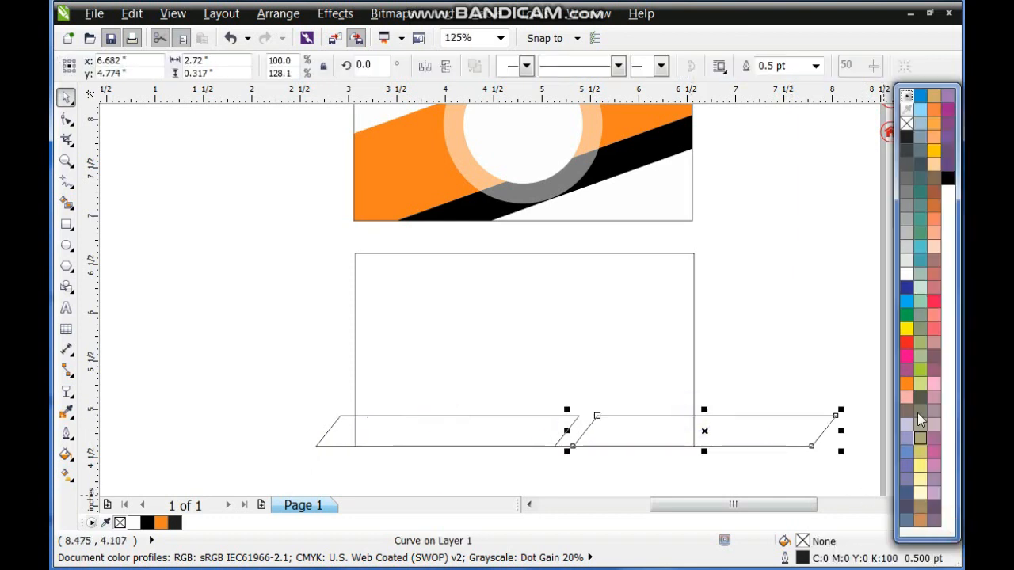
click(933, 151)
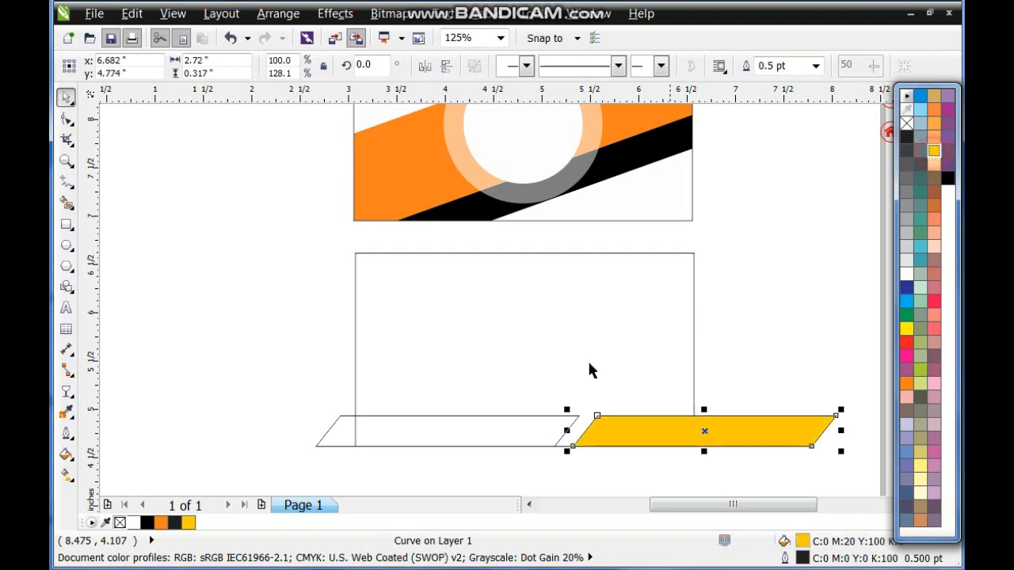
click(578, 415)
click(953, 521)
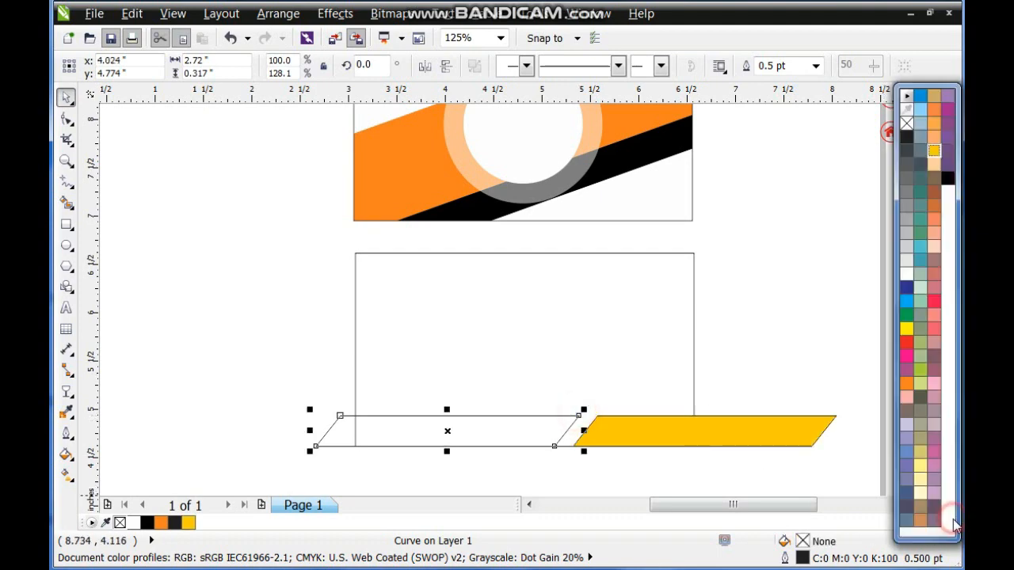
click(948, 178)
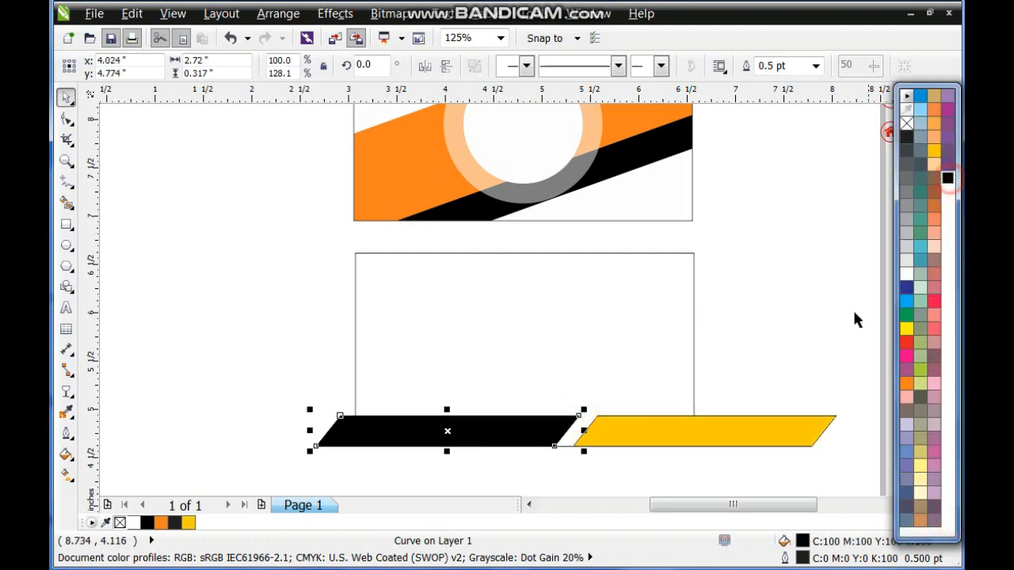
click(768, 354)
click(487, 436)
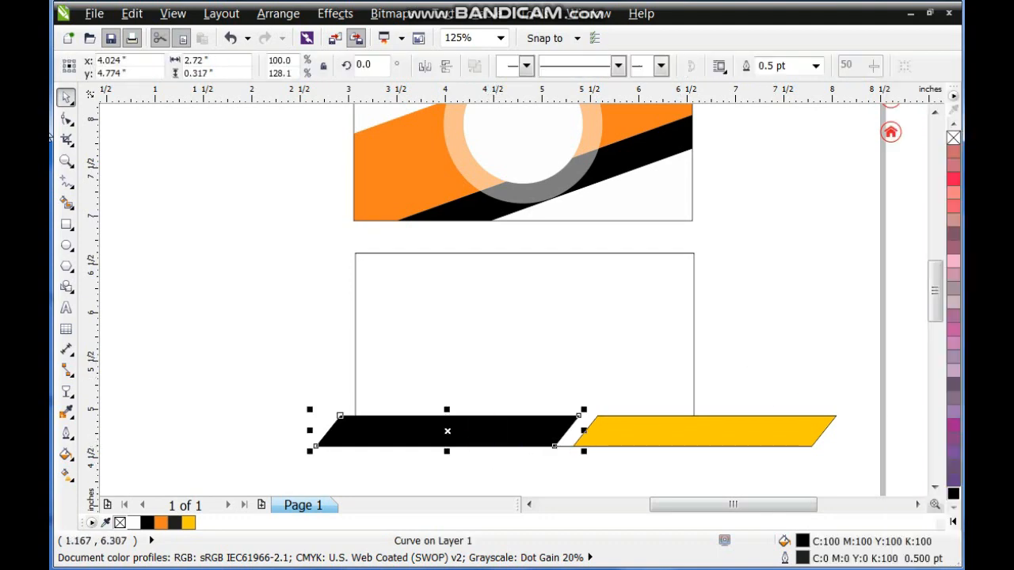
Draw a rectangle about 2.04 × 0.79 inches over the second card's upper-left corner and convert it to curves.
click(67, 225)
drag(317, 248, 515, 324)
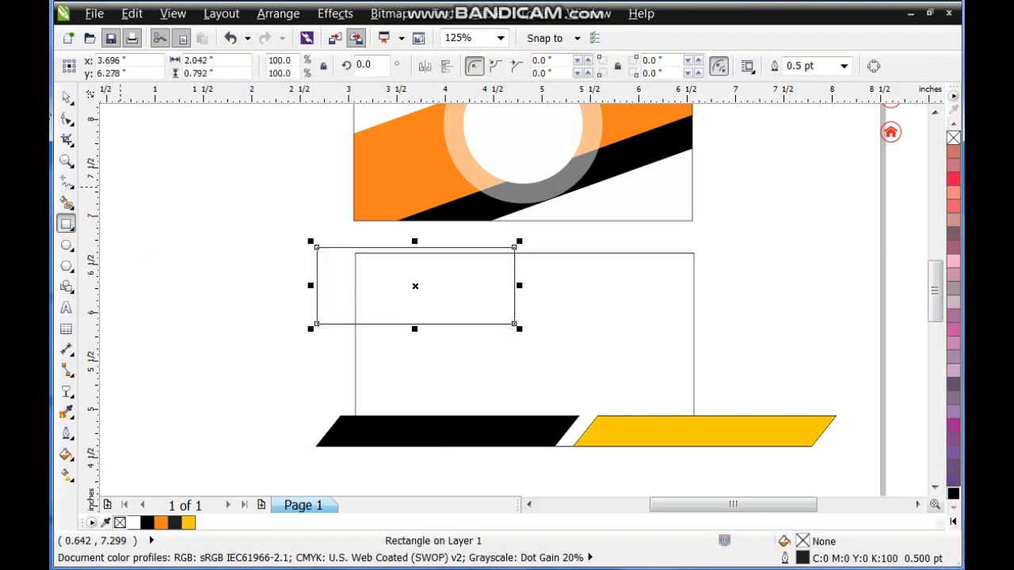
click(69, 94)
key(ctrl+q)
Skew the upper rectangle into a right-leaning parallelogram and place an overlapping copy about 0.8 inches to its right.
click(408, 292)
drag(415, 329, 343, 317)
click(256, 245)
drag(371, 249, 445, 259)
Fill the upper copied parallelogram with orange (M:60 Y:100) and the original one with black.
click(953, 525)
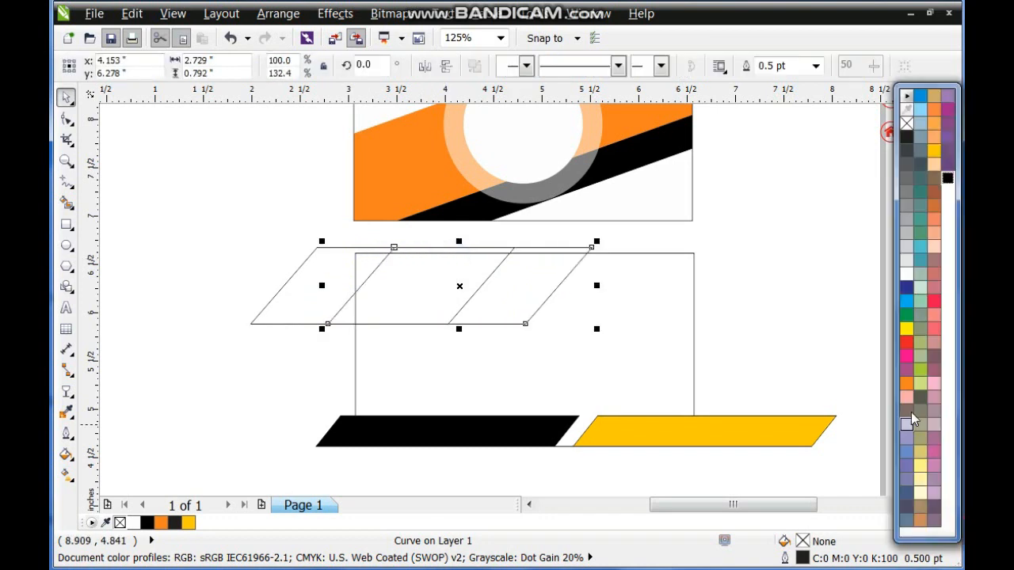
click(907, 382)
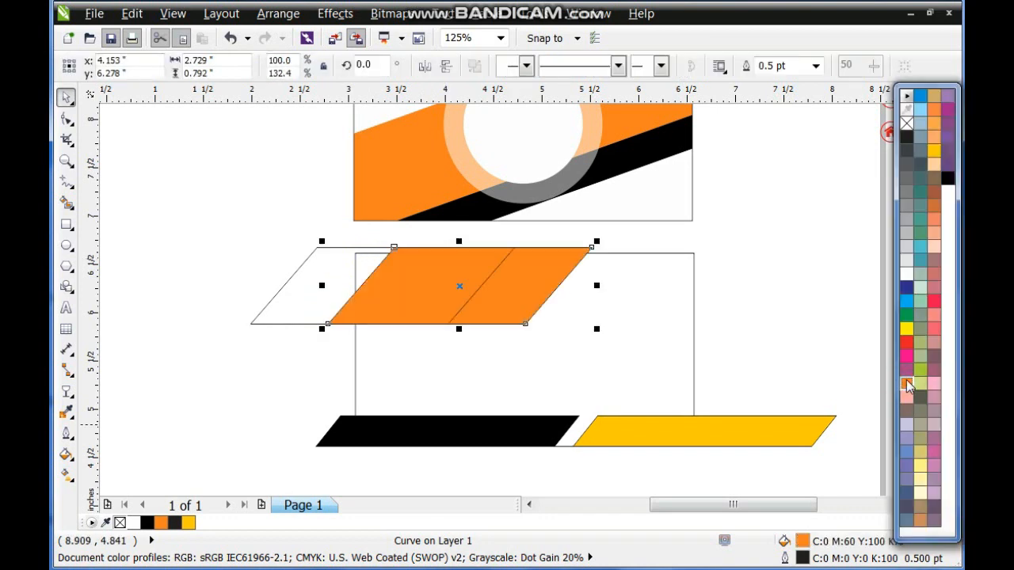
click(324, 248)
click(954, 527)
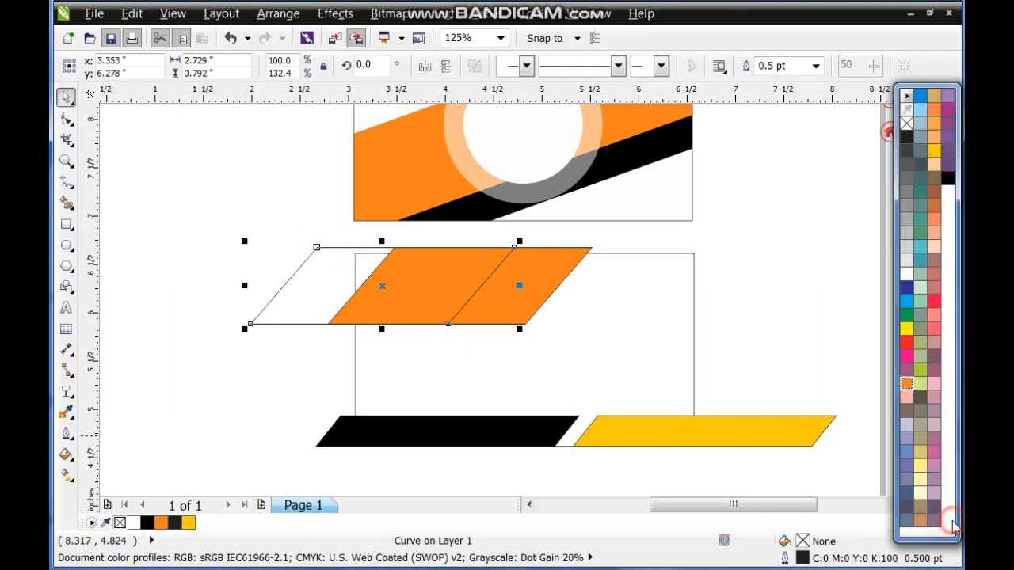
click(948, 180)
click(794, 273)
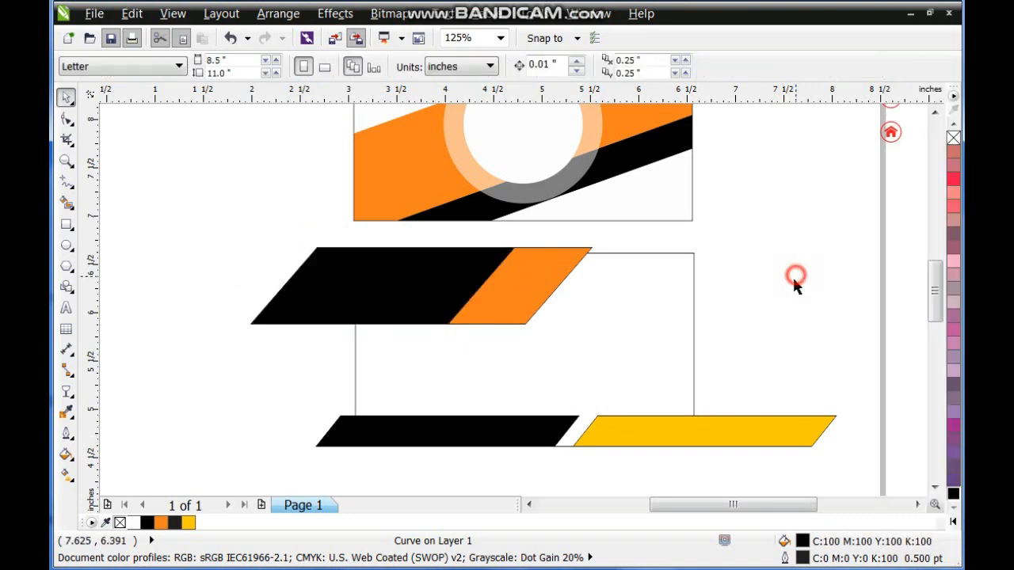
Copy the orange parallelogram over the second card's upper-right corner, slightly higher, and fill the copy with black.
drag(566, 256, 796, 264)
right_click(796, 264)
drag(740, 290, 756, 265)
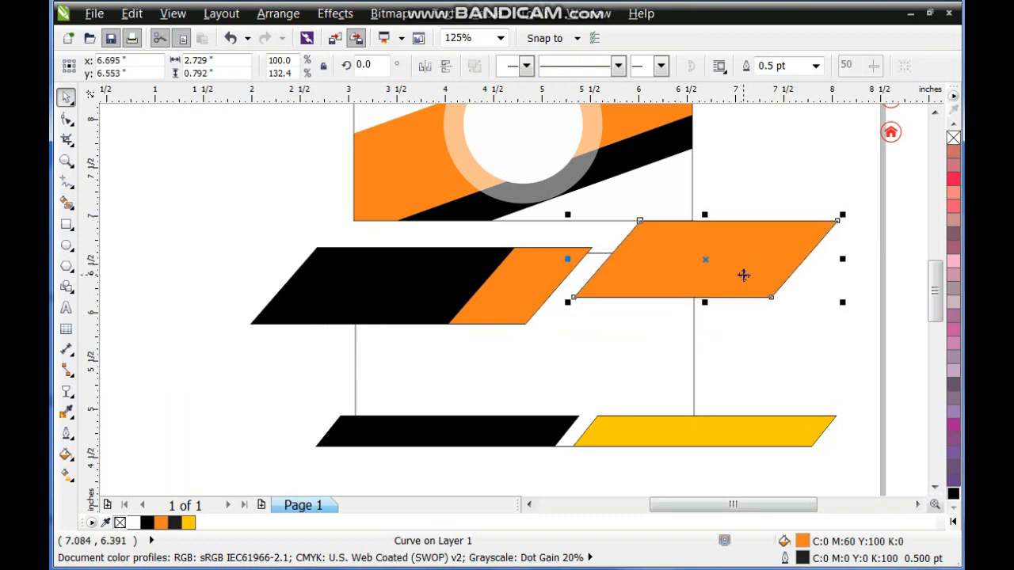
click(953, 493)
Move the upper-left black parallelogram about 1 inch left to expose more of the orange one.
click(541, 285)
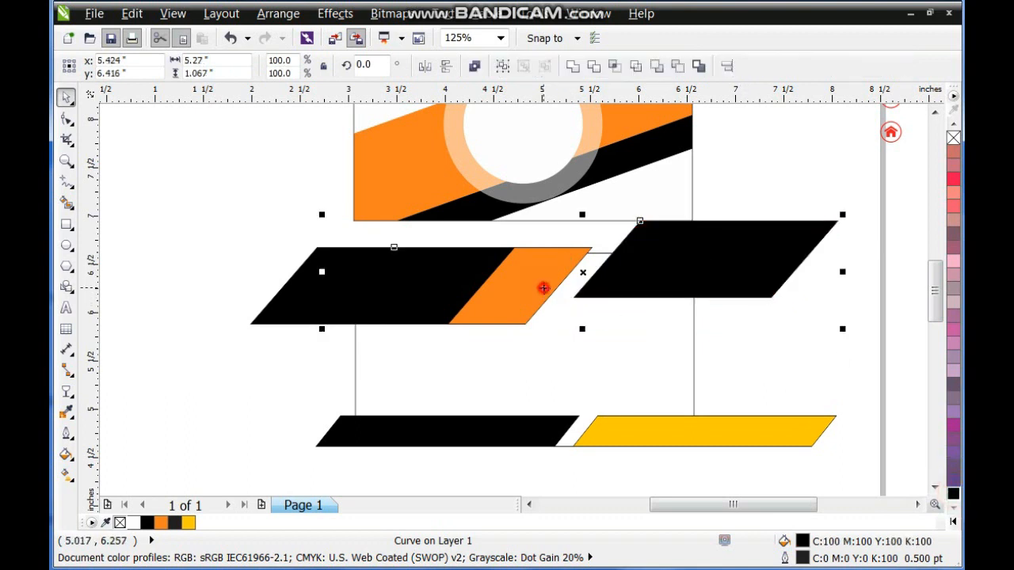
shift+click(464, 281)
shift+click(647, 290)
click(452, 288)
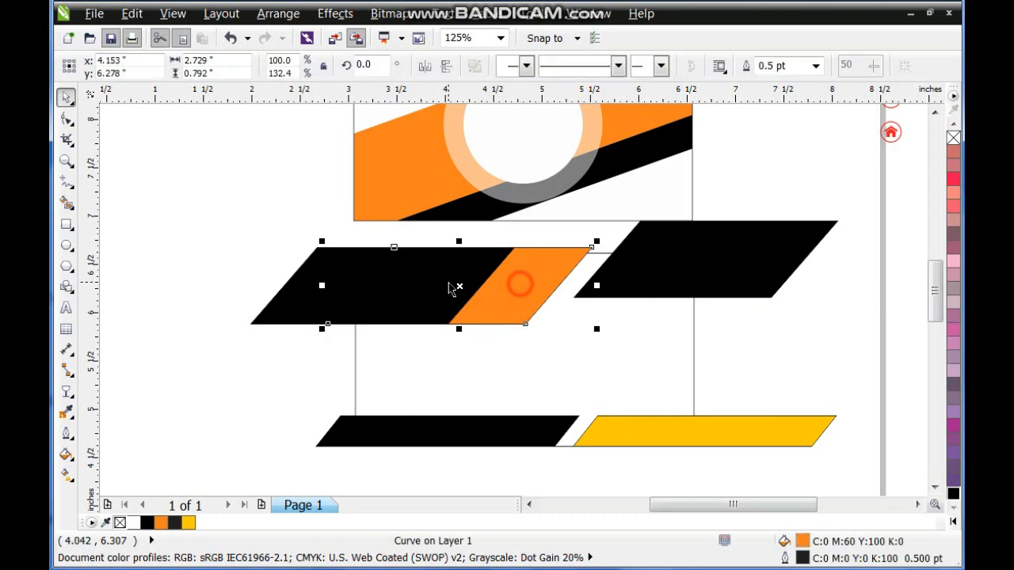
click(379, 303)
drag(437, 293, 339, 302)
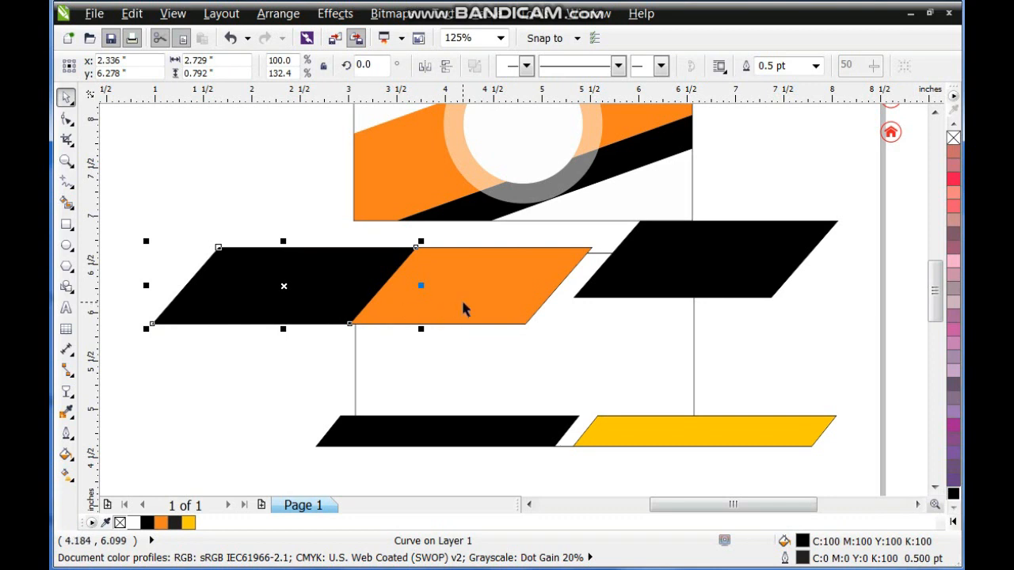
Shift the orange parallelogram and the upper-right black parallelogram each about 0.6 inches left.
drag(472, 308, 460, 299)
mouse_move(439, 299)
mouse_down()
mouse_move(468, 290)
mouse_move(439, 289)
mouse_up()
click(644, 265)
drag(644, 264, 596, 267)
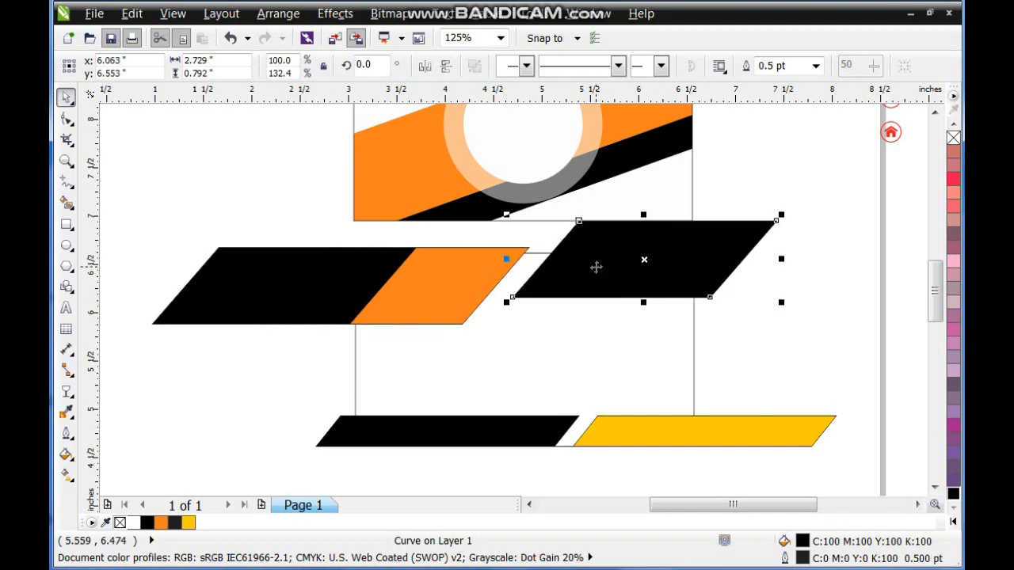
Select all five parallelograms on the second card and remove their outlines.
shift+click(427, 288)
shift+click(260, 281)
shift+click(617, 428)
shift+click(489, 427)
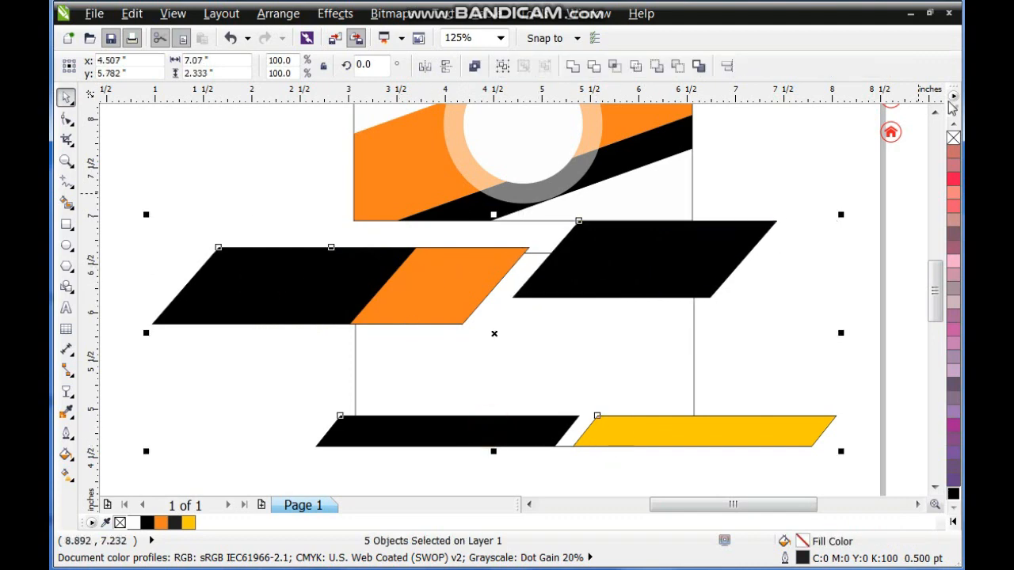
right_click(952, 138)
PowerClip the five selected parallelograms inside the second card rectangle.
click(335, 14)
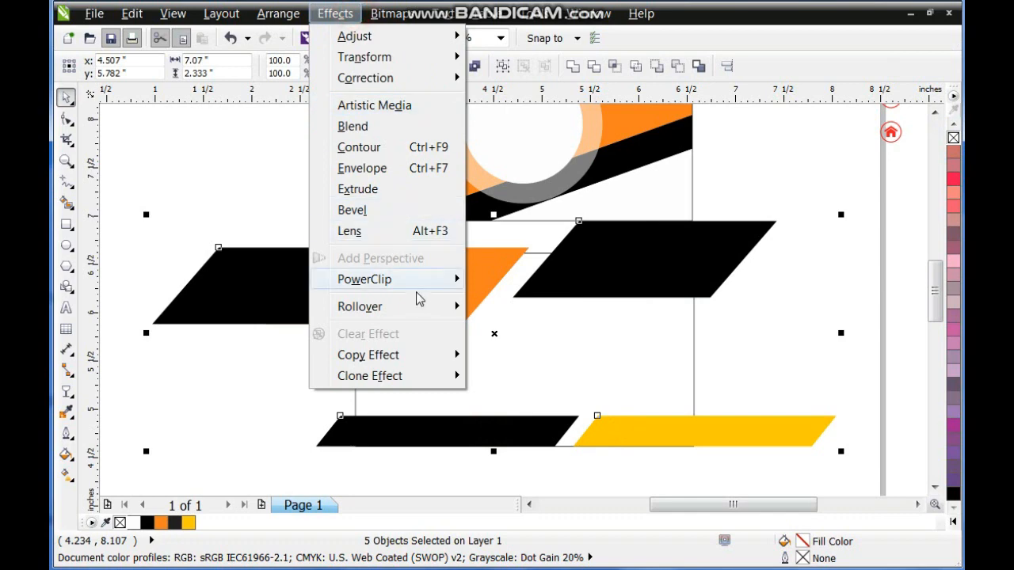
mouse_move(430, 280)
click(475, 280)
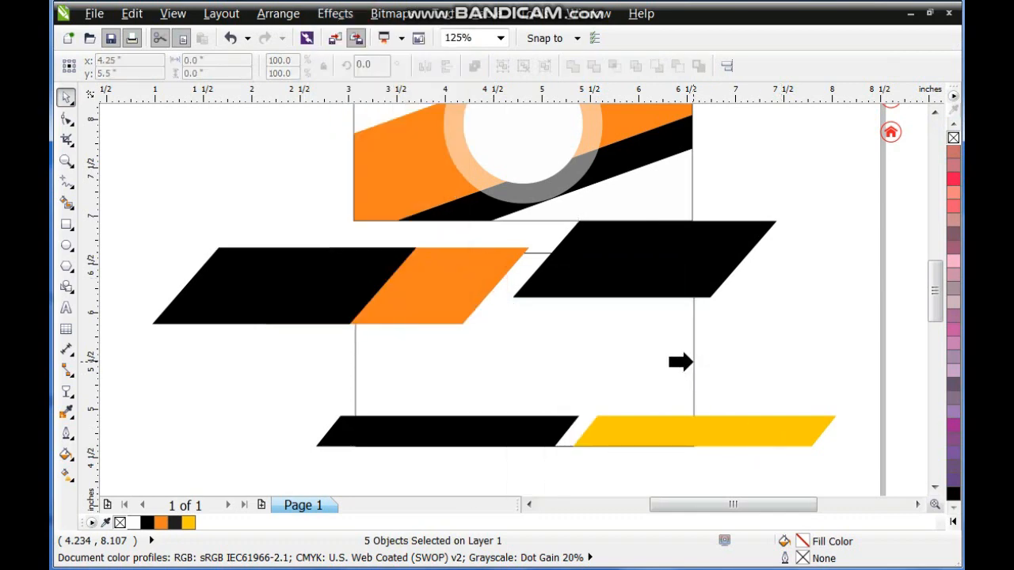
click(694, 361)
click(729, 367)
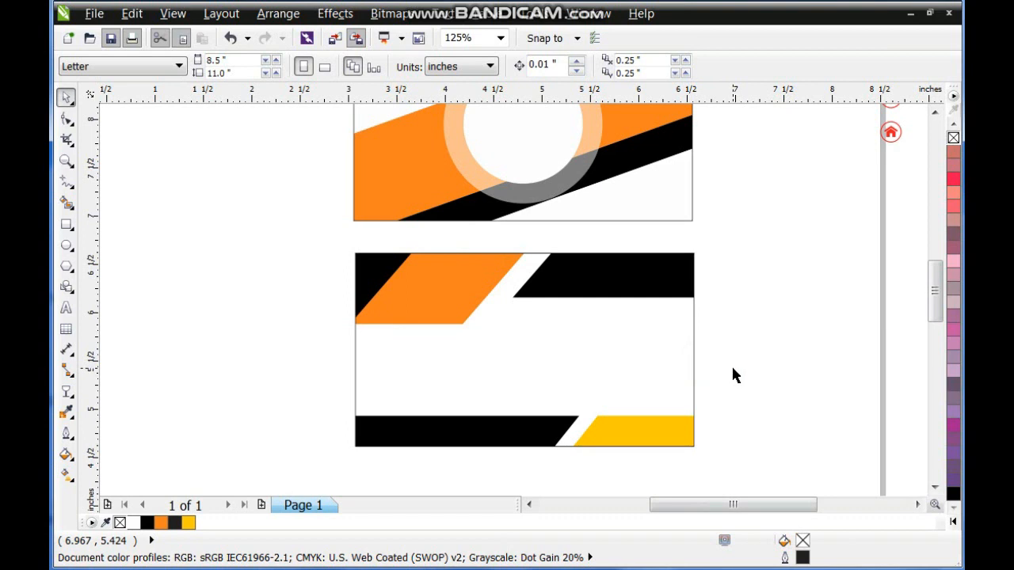
Draw a square about 0.59 inches wide inside the white circle of the striped card.
click(636, 164)
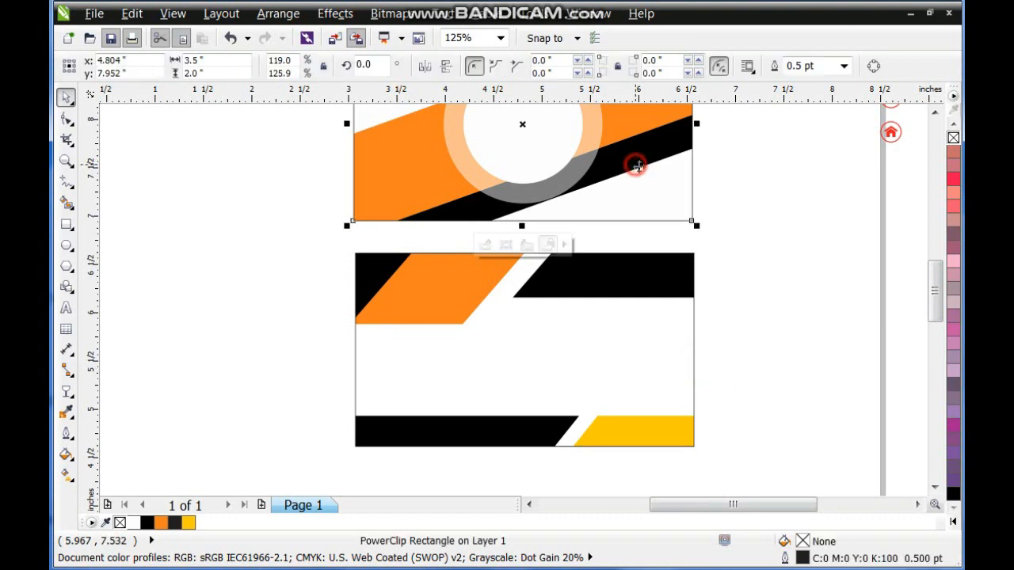
key(shift+F2)
key(Escape)
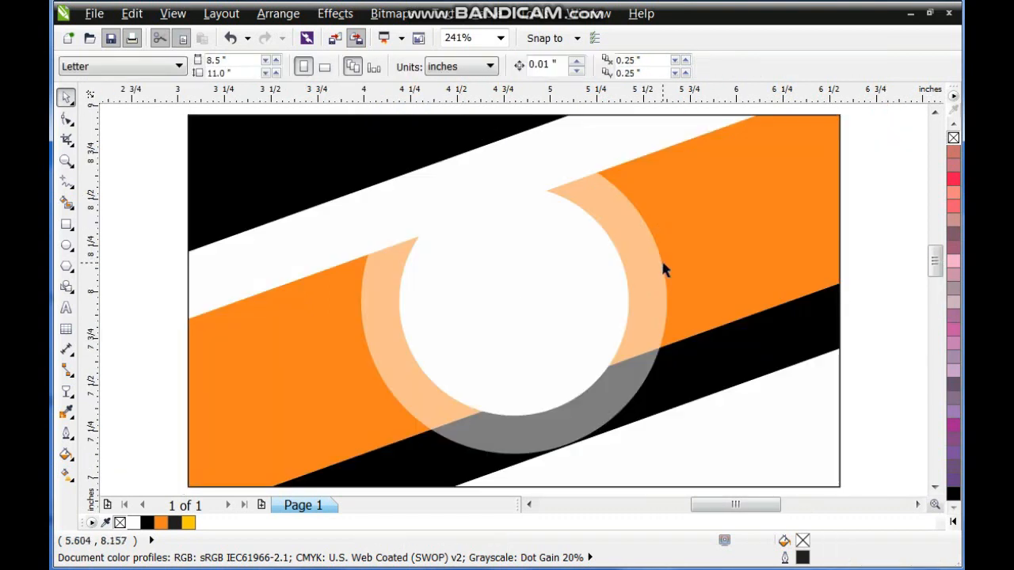
click(66, 228)
drag(463, 236, 572, 347)
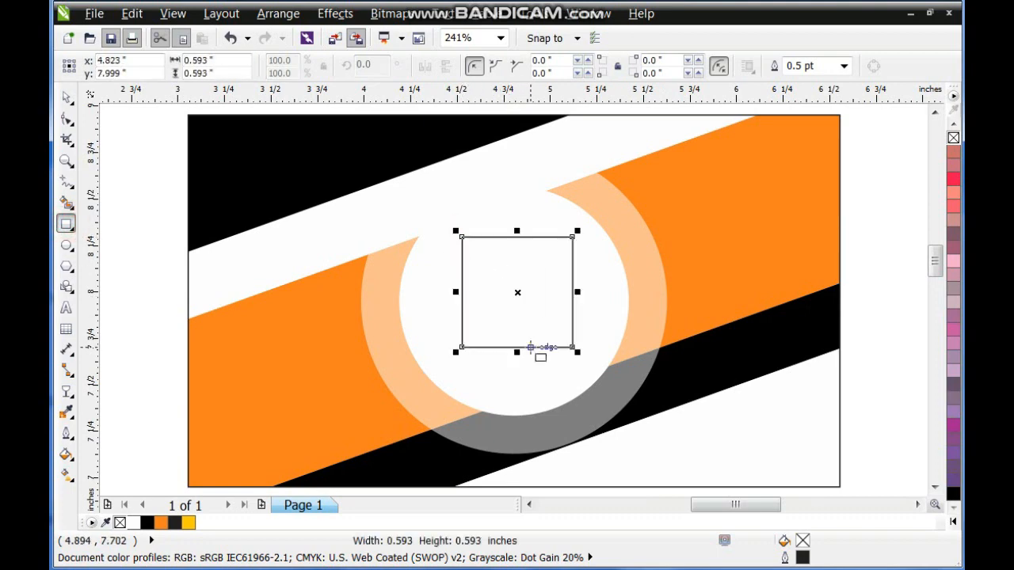
Rotate the square inside the white circle by 45° and add a smaller concentric copy about 0.585 inches wide.
click(66, 97)
click(362, 65)
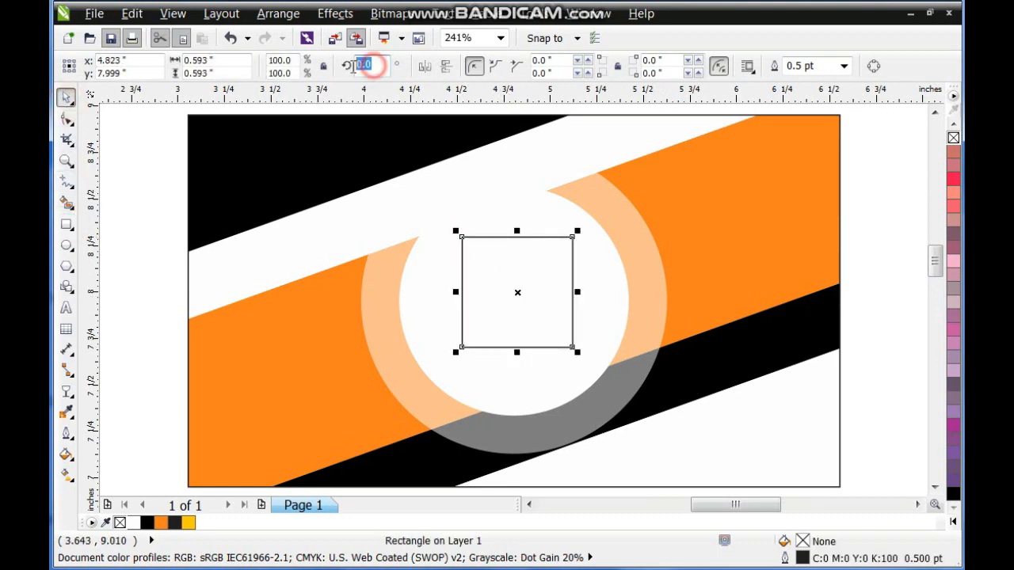
key(Return)
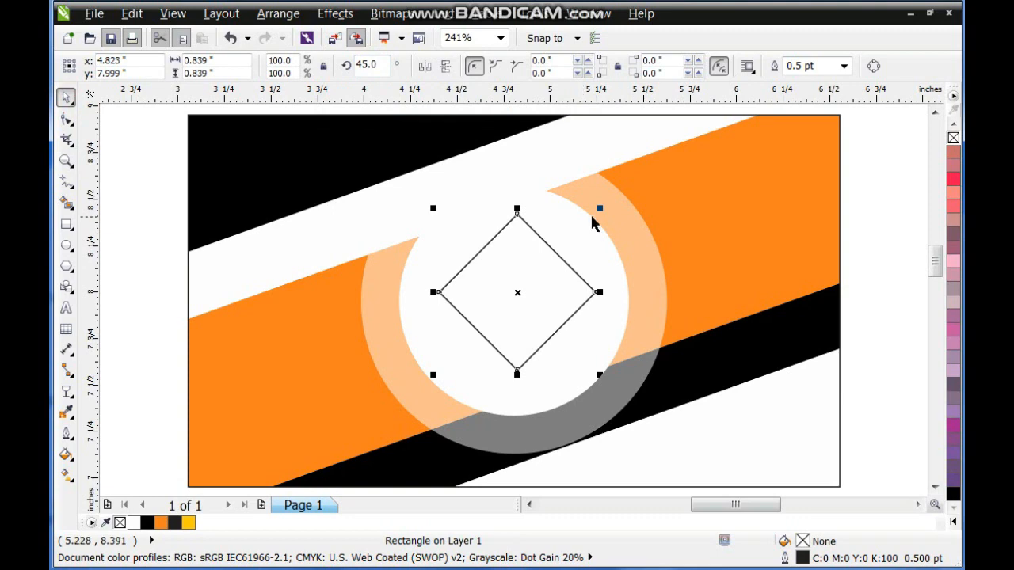
drag(599, 208, 590, 234)
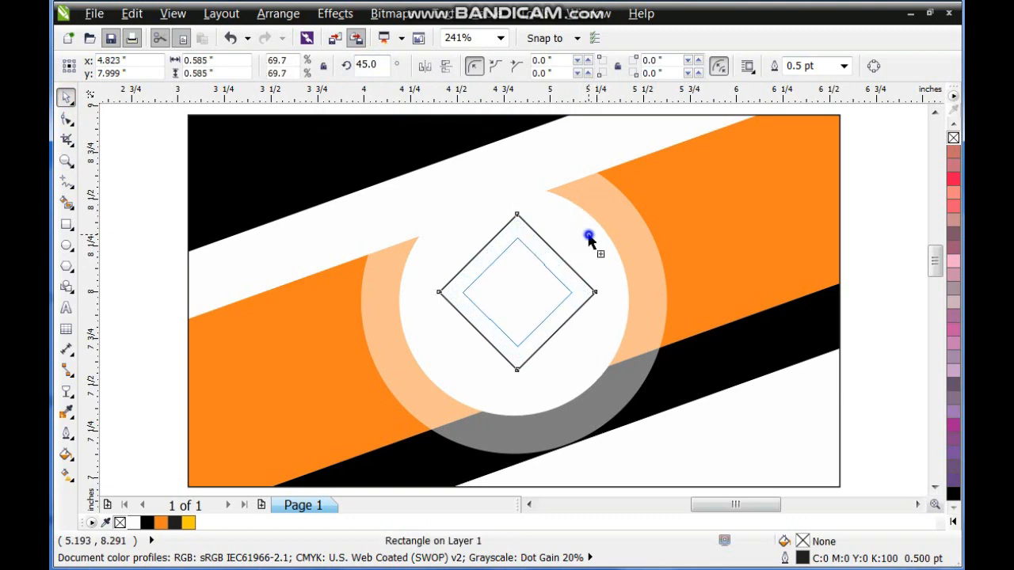
Combine the two concentric diamonds into a single hollow frame and fill it orange.
shift+click(516, 224)
click(475, 65)
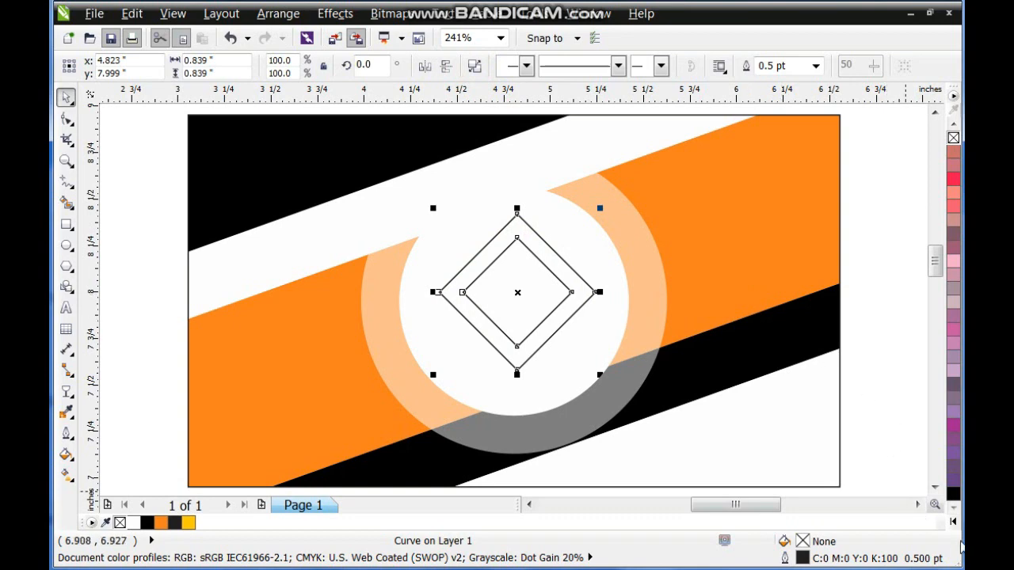
click(954, 521)
click(906, 383)
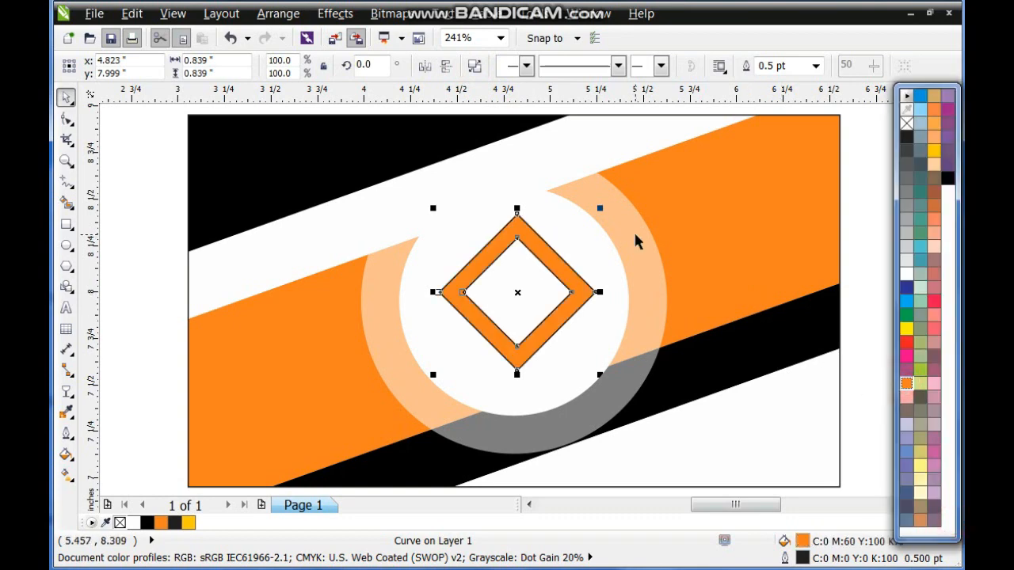
Add a concentric dark gray copy of the frame about 0.43 inches wide and remove the outlines of both frames.
drag(600, 209, 562, 247)
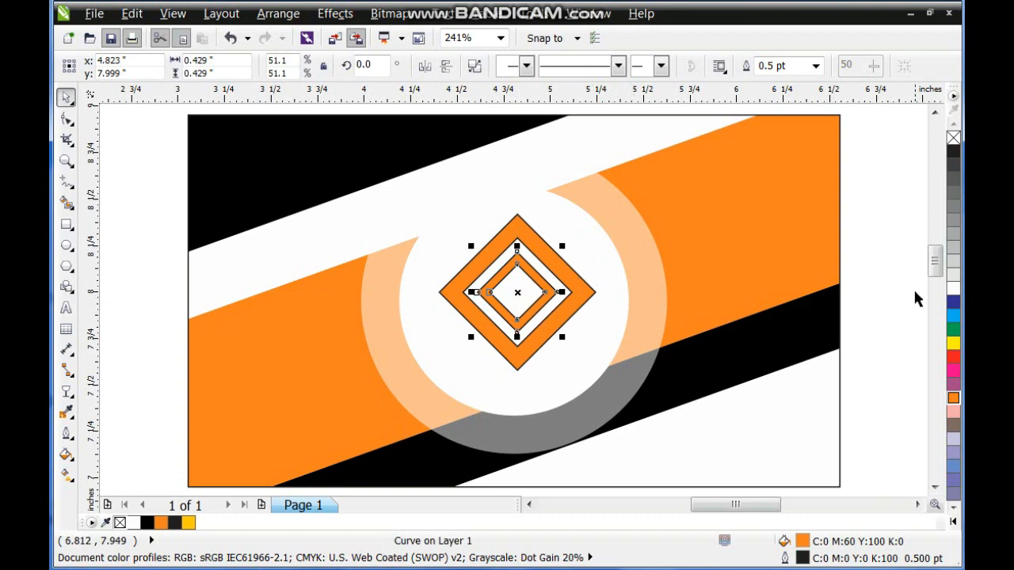
click(954, 164)
shift+click(594, 292)
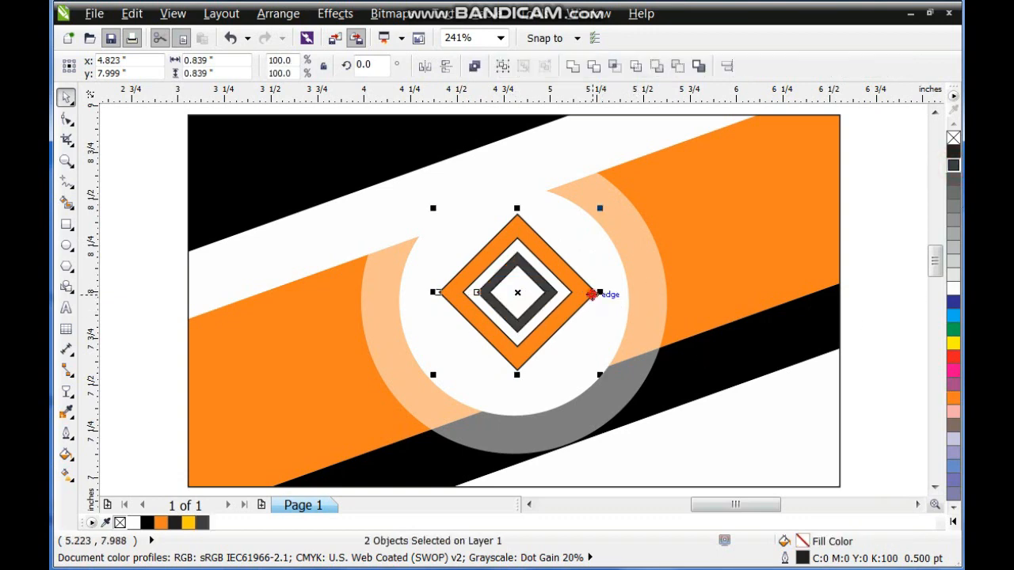
right_click(954, 137)
Shrink the two-frame diamond logo to about 0.41 inches wide and move it to the upper part of the white circle.
drag(600, 208, 557, 250)
drag(528, 293, 528, 238)
drag(558, 283, 562, 290)
click(540, 247)
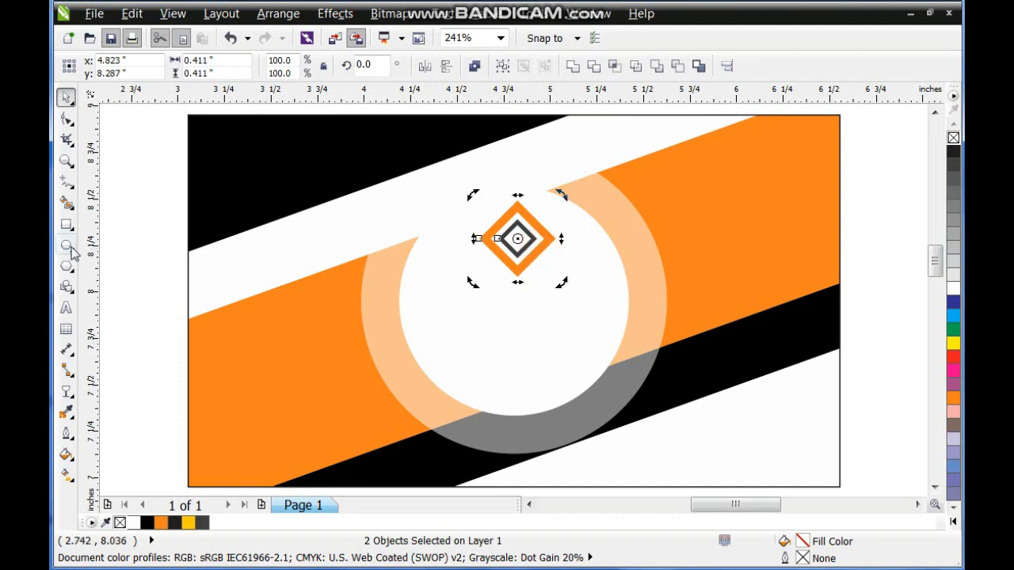
Add the artistic text "COMPANY NAME" over the first card.
click(66, 307)
click(106, 290)
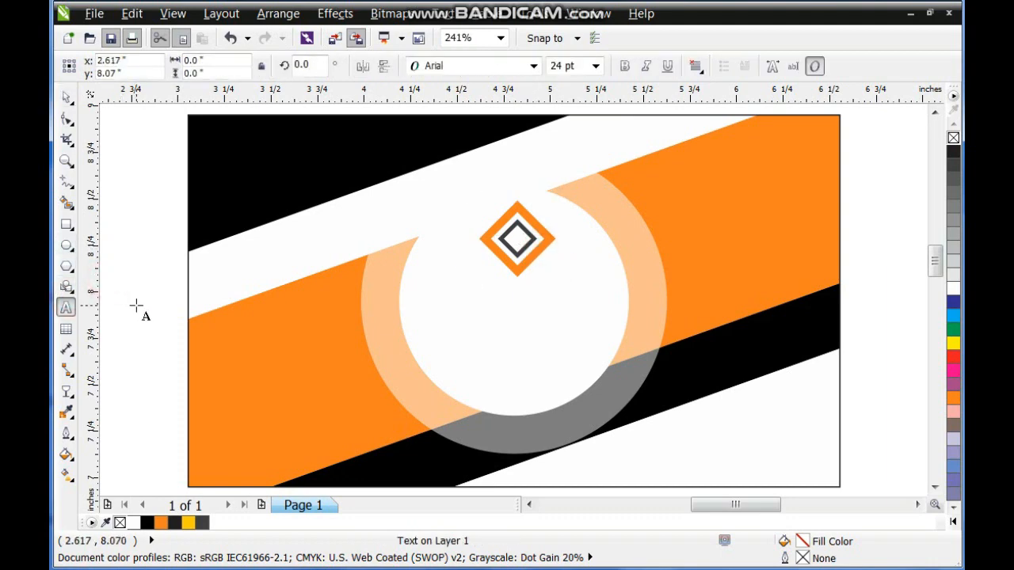
text(COMPANY NAME)
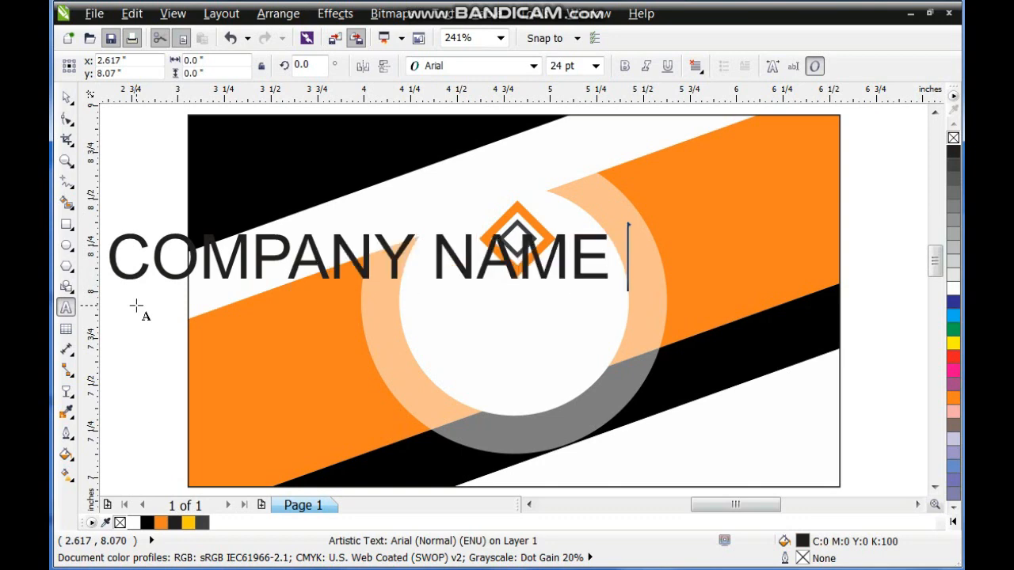
Set the COMPANY NAME text's font to Zurich BdXCn BT.
click(65, 96)
click(462, 70)
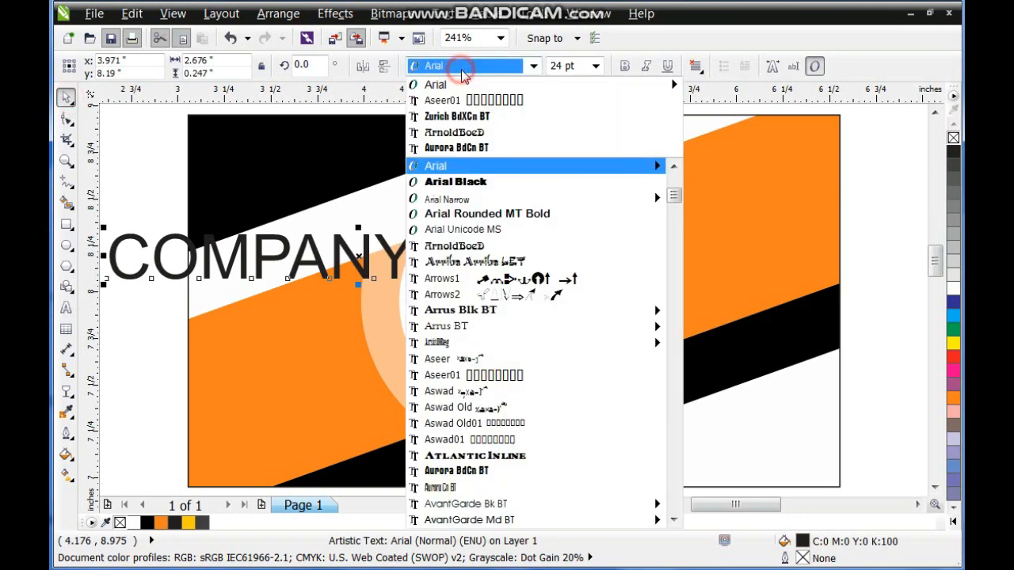
key(End)
key(Up)
key(Up)
key(Up)
key(Up)
key(Up)
key(Up)
key(Up)
key(Up)
key(Up)
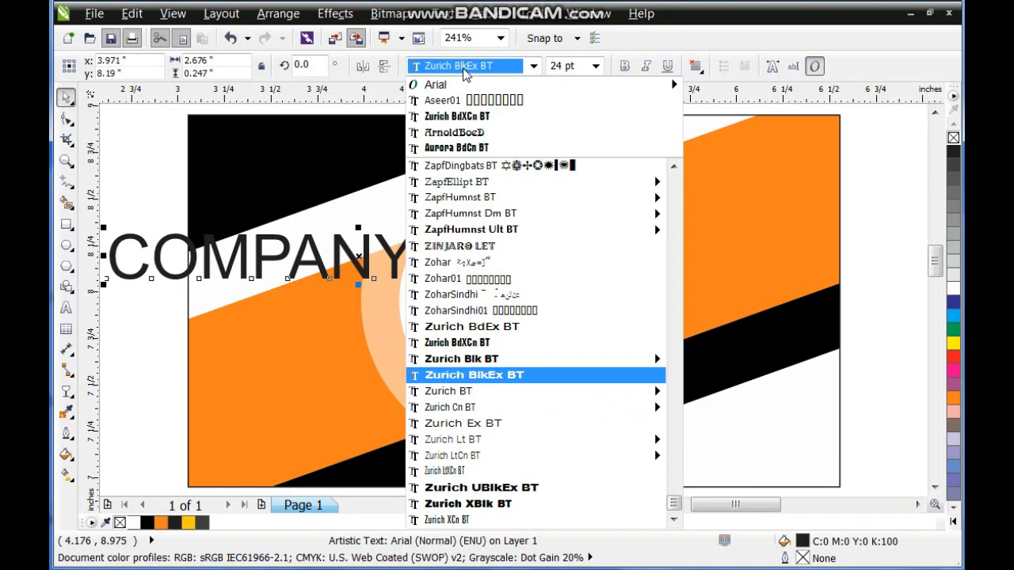
key(Up)
key(Up)
key(Return)
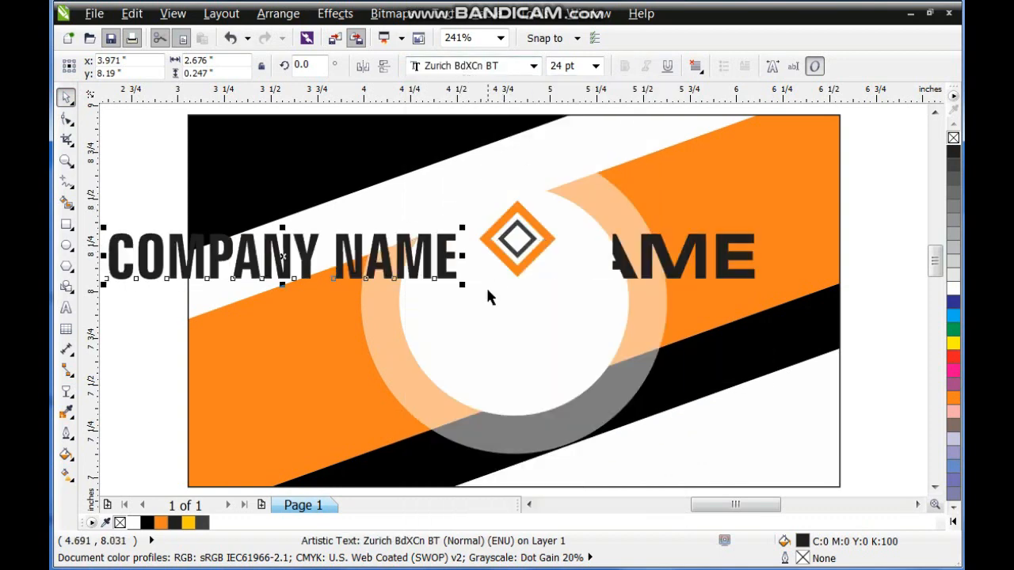
Fit COMPANY NAME below the logo at about 0.87 inches wide and place a copy about 0.5 inches wide beneath it.
drag(463, 287, 602, 324)
drag(544, 307, 545, 348)
drag(599, 366, 532, 365)
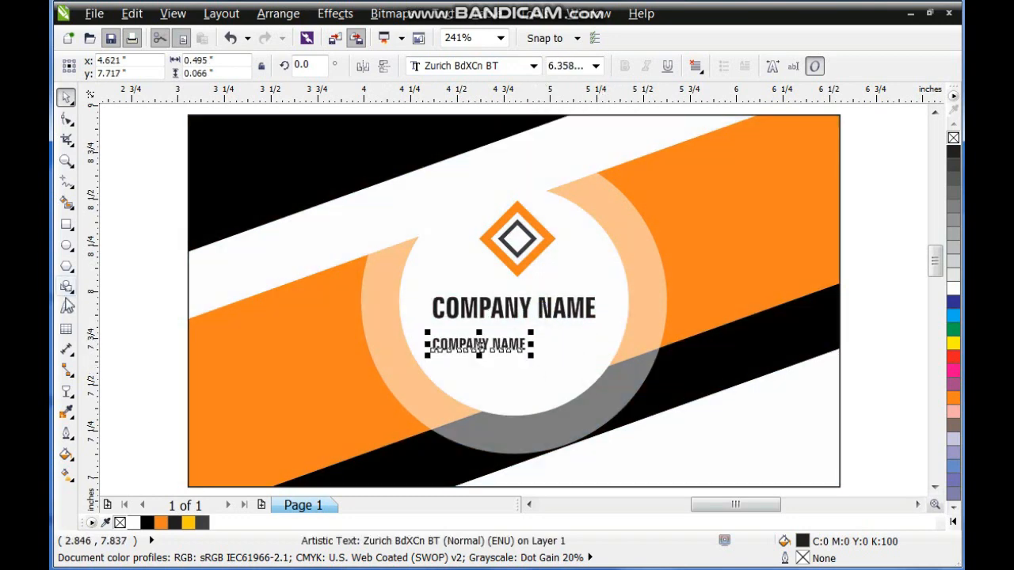
Change the smaller text to "TEXT HERE YOUR COMPANY SLOGAN" and make it orange and about 0.82 inches wide.
click(66, 307)
key(ctrl+a)
text(T)
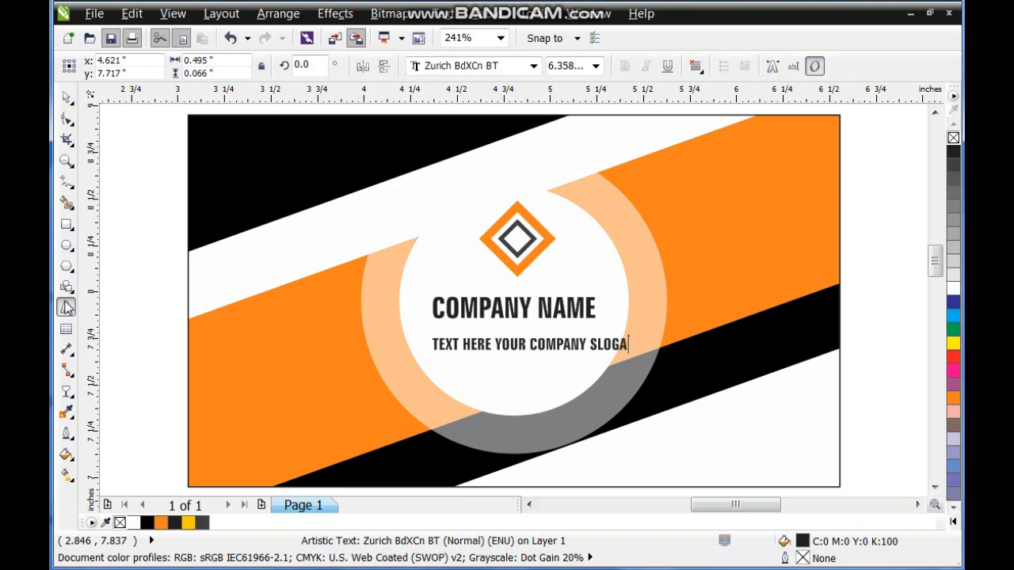
click(65, 95)
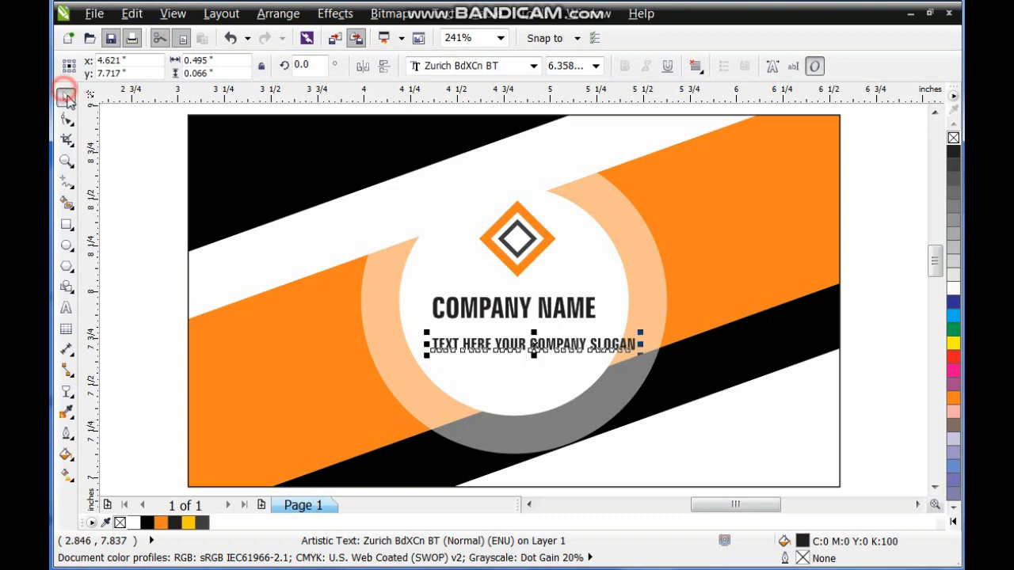
drag(639, 355, 553, 337)
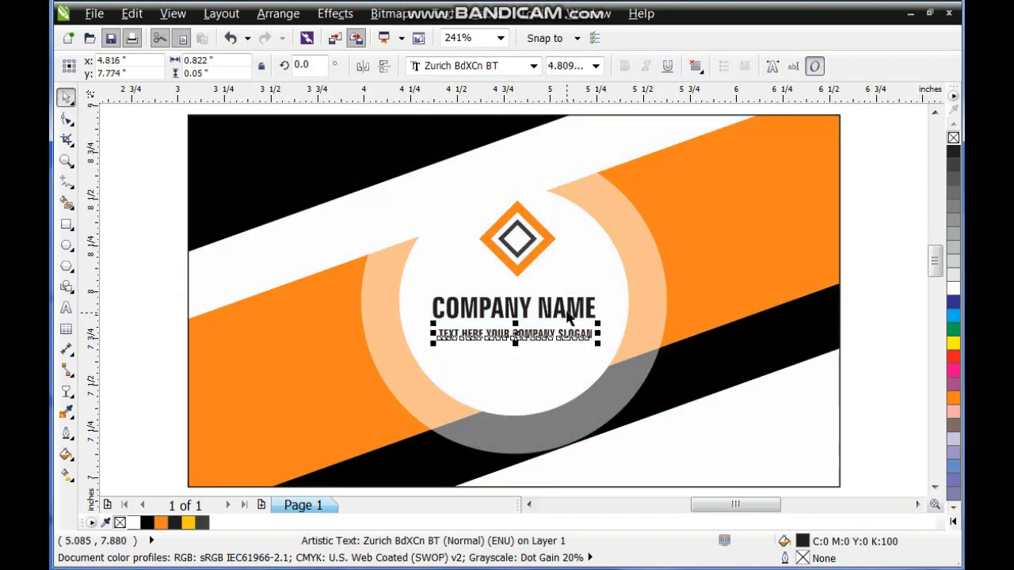
click(951, 397)
Center the slogan under COMPANY NAME and move the diamond logo down about 0.07 inches.
shift+click(551, 309)
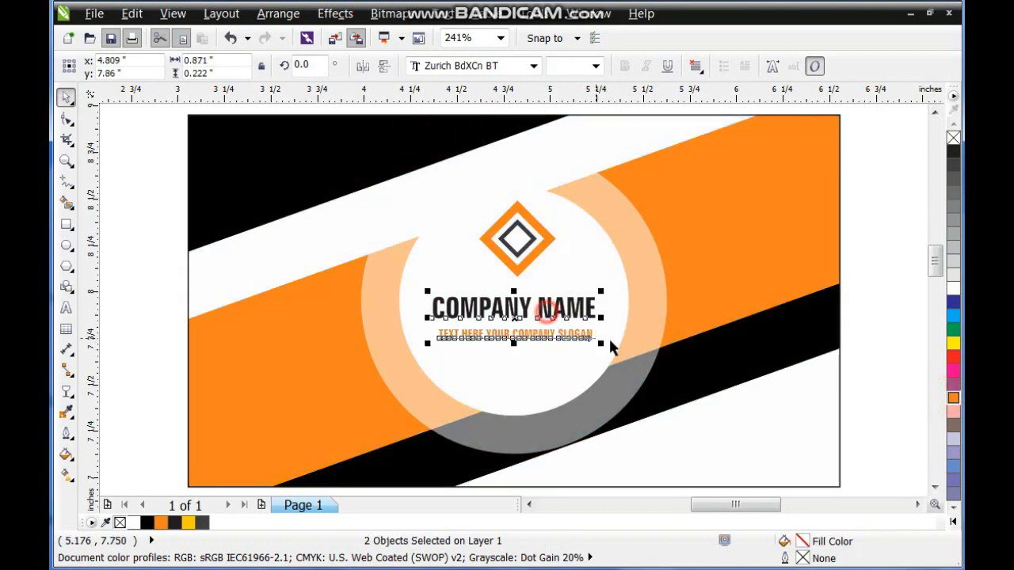
drag(898, 158, 370, 282)
drag(518, 241, 516, 251)
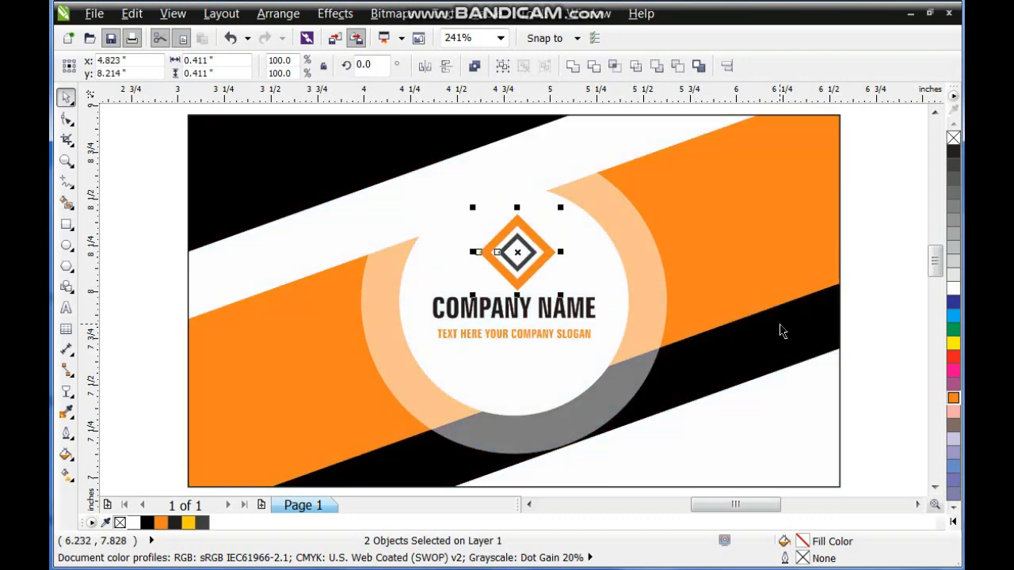
Move the three red contact icons from beside the page onto the second card.
click(769, 333)
scroll(840, 325, down, 3)
drag(836, 251, 594, 364)
key(ctrl+g)
shift+click(656, 362)
key(e)
scroll(658, 365, down, 1)
drag(871, 269, 809, 380)
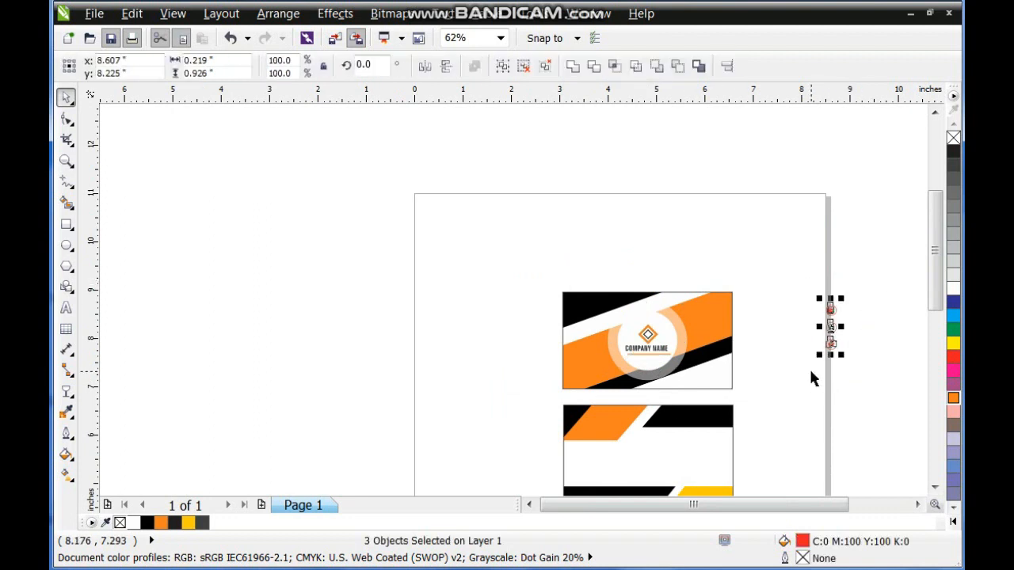
drag(834, 327, 654, 460)
key(shift+F2)
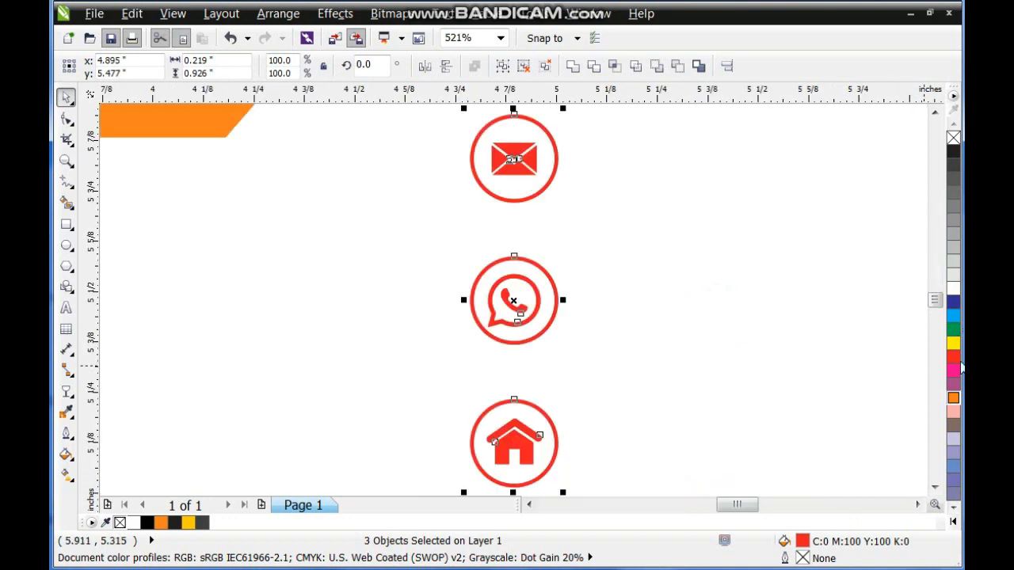
Fill the contact icons orange and shrink them to about 0.17 × 0.7 inches in the second card's right half.
key(F3)
click(954, 398)
drag(516, 328, 595, 317)
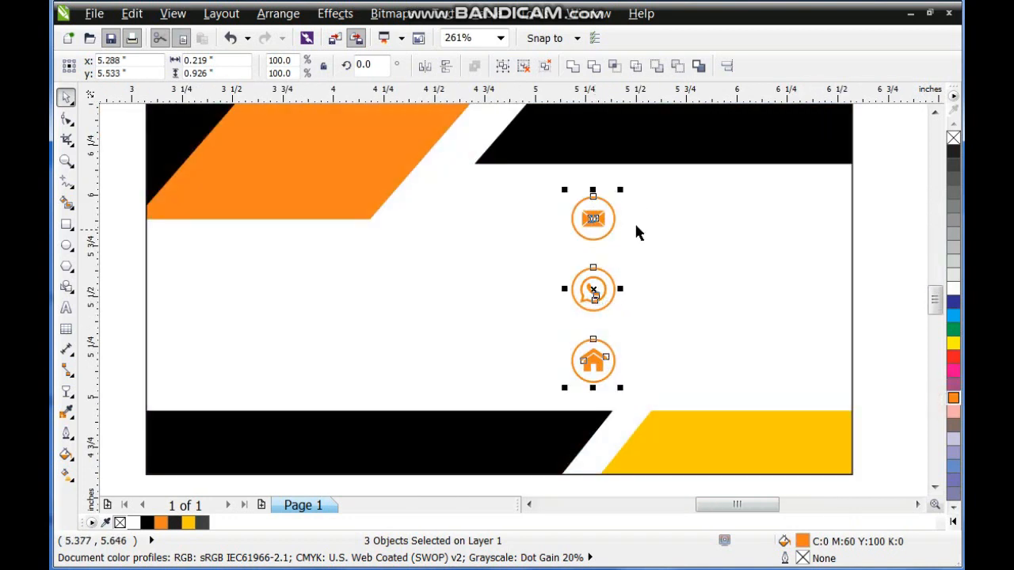
drag(624, 192, 592, 254)
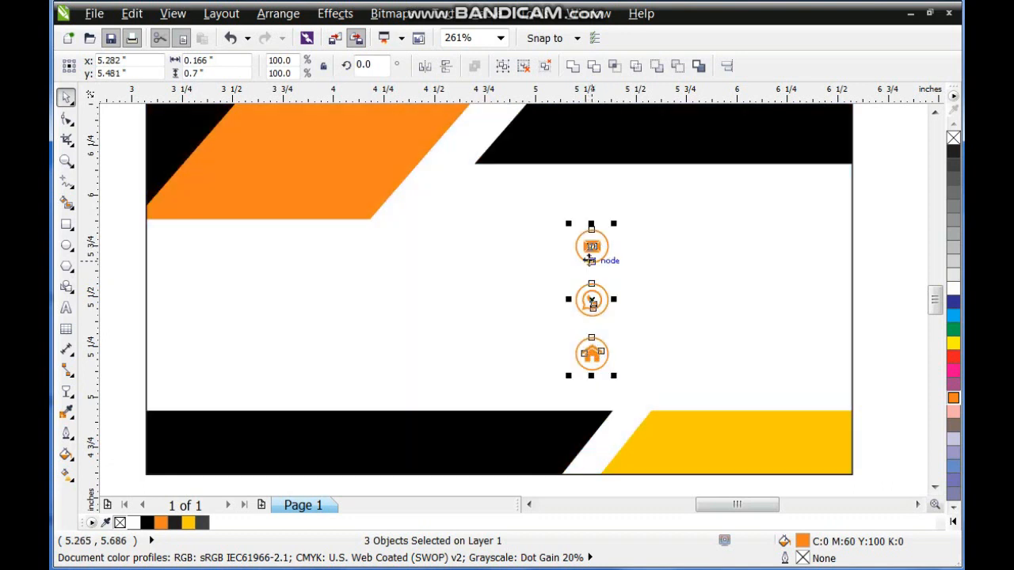
key(Escape)
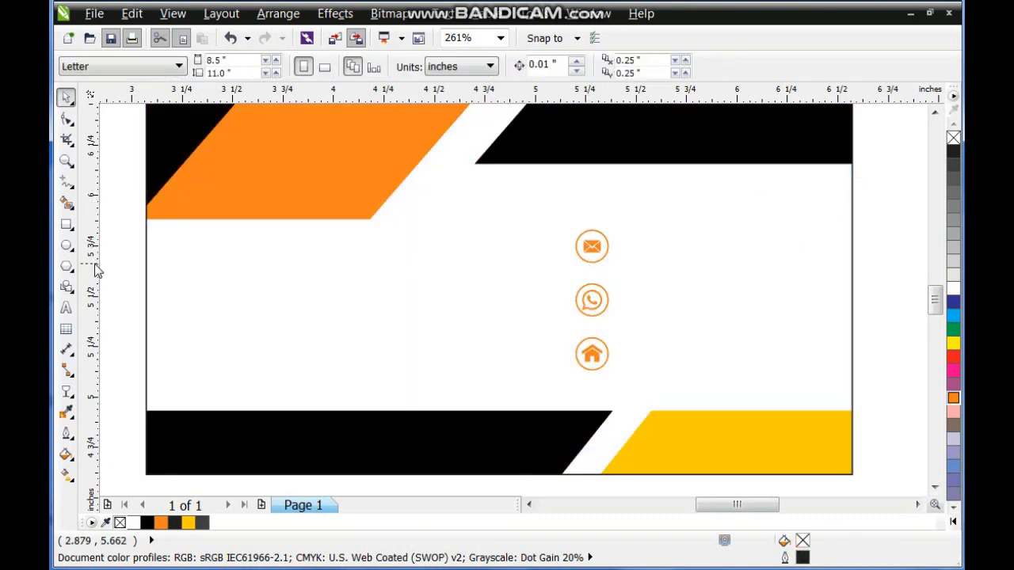
scroll(499, 307, down, 4)
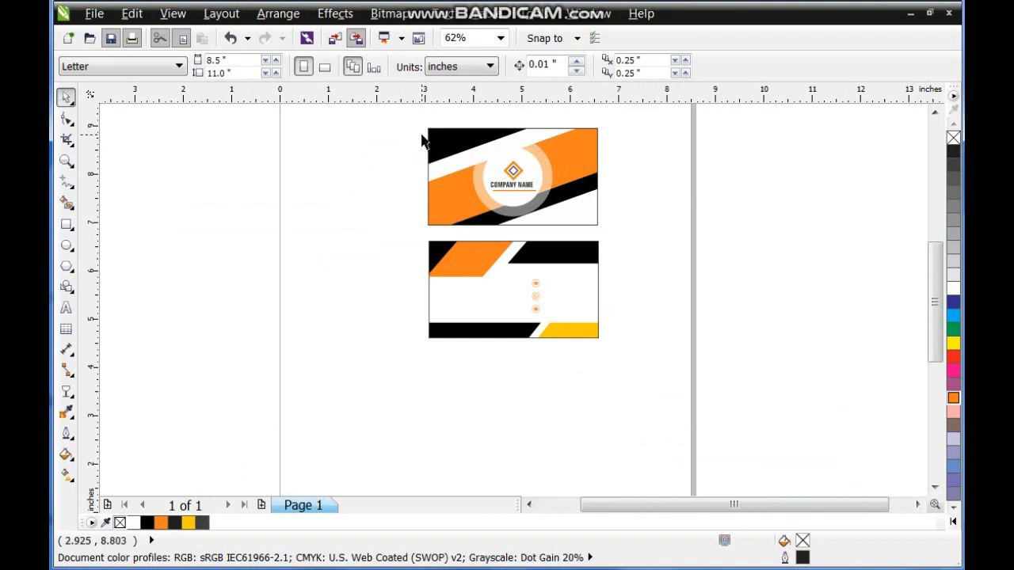
drag(506, 231, 667, 372)
key(shift+F2)
key(Escape)
drag(522, 212, 632, 326)
key(ctrl+z)
click(473, 70)
key(Escape)
Copy the COMPANY NAME text onto the second card's upper-right black shape and change it to the cardholder's name.
drag(537, 221, 610, 342)
right_click(610, 342)
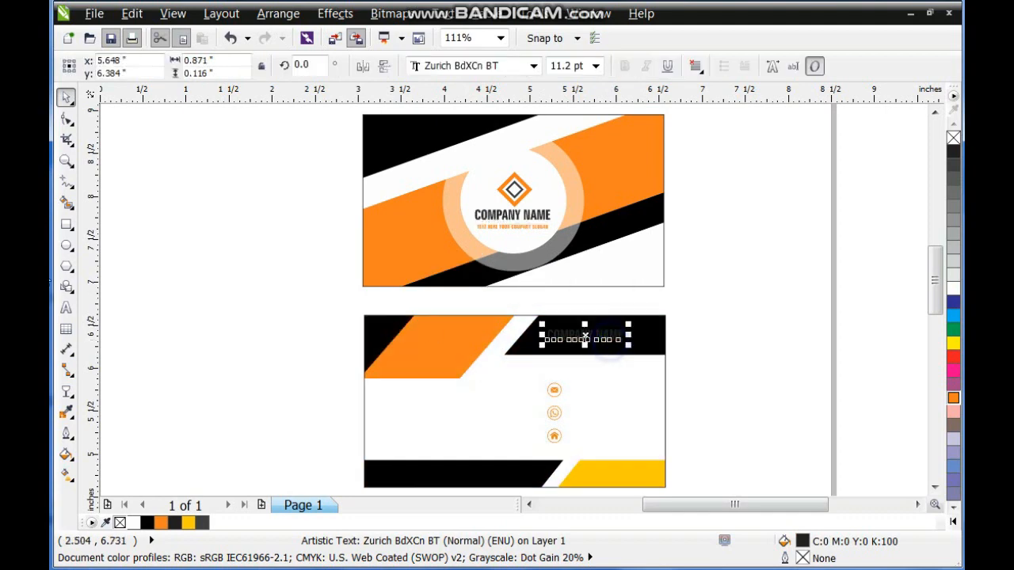
click(67, 307)
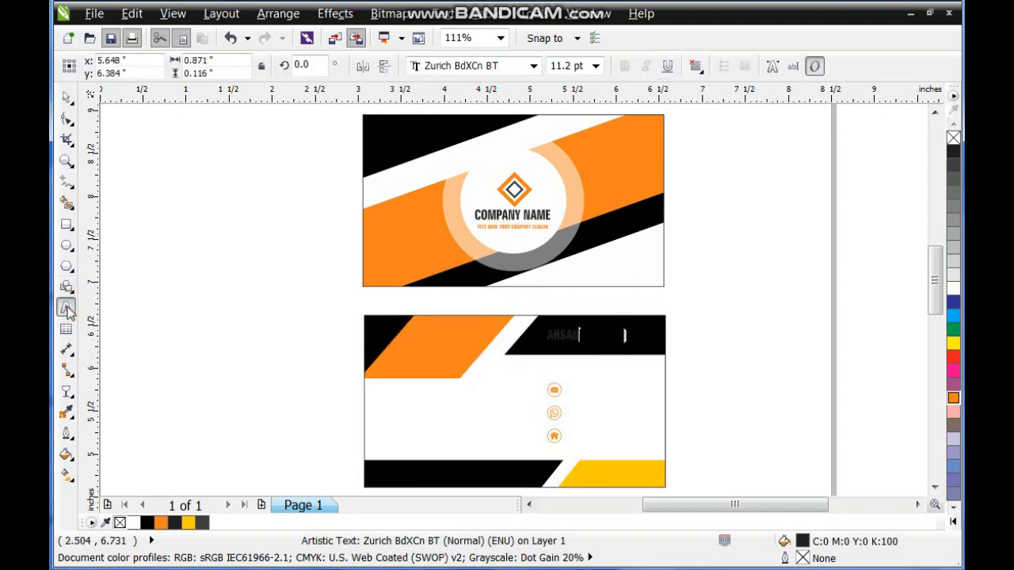
Fill the cardholder's name white and enlarge it to about 1.06 inches wide.
click(65, 97)
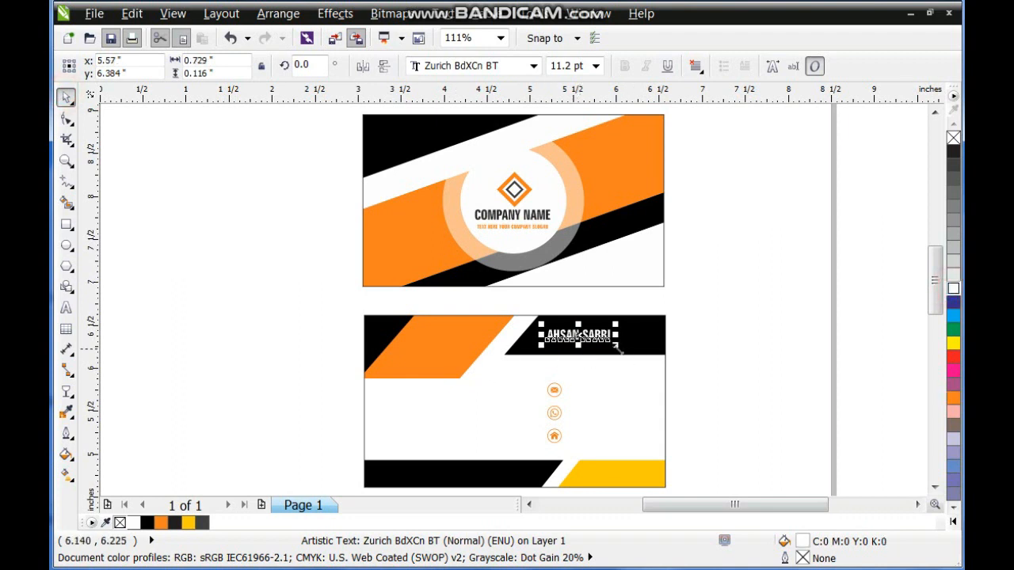
drag(617, 347, 642, 359)
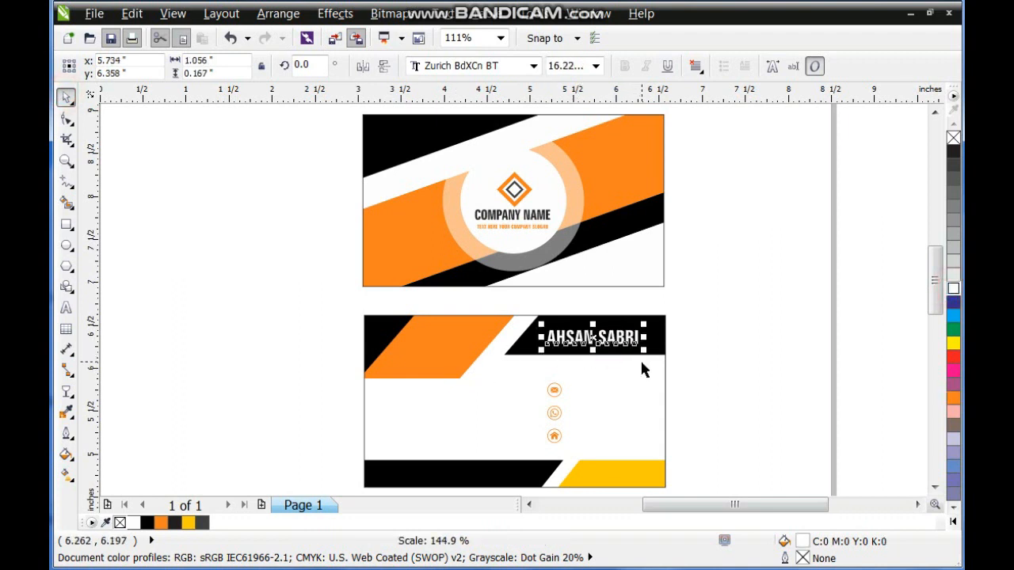
click(756, 379)
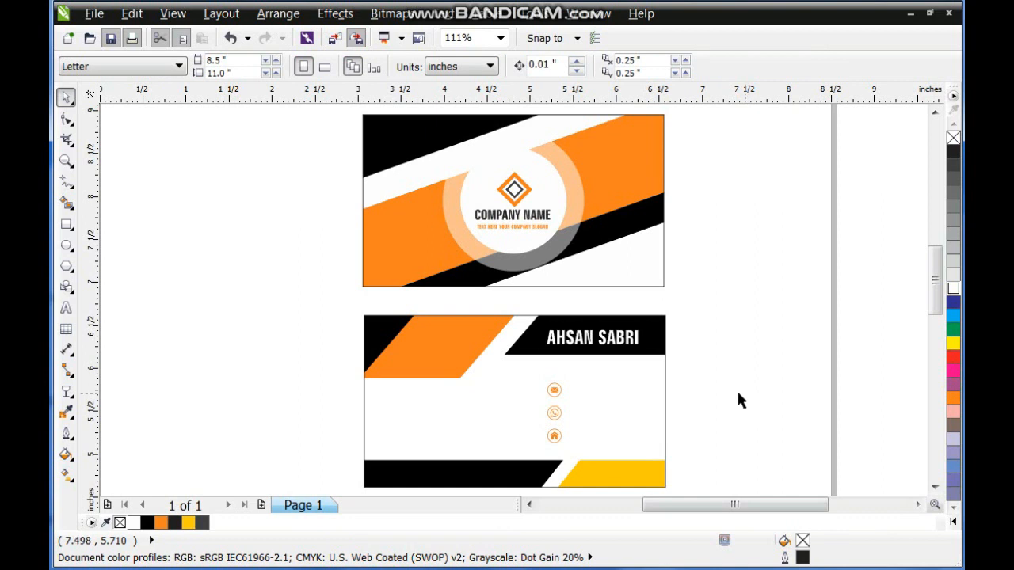
Place three black copies of the slogan text beside the mail, WhatsApp and home icons on the second card.
drag(523, 226, 615, 416)
click(952, 155)
click(857, 280)
right_click(615, 417)
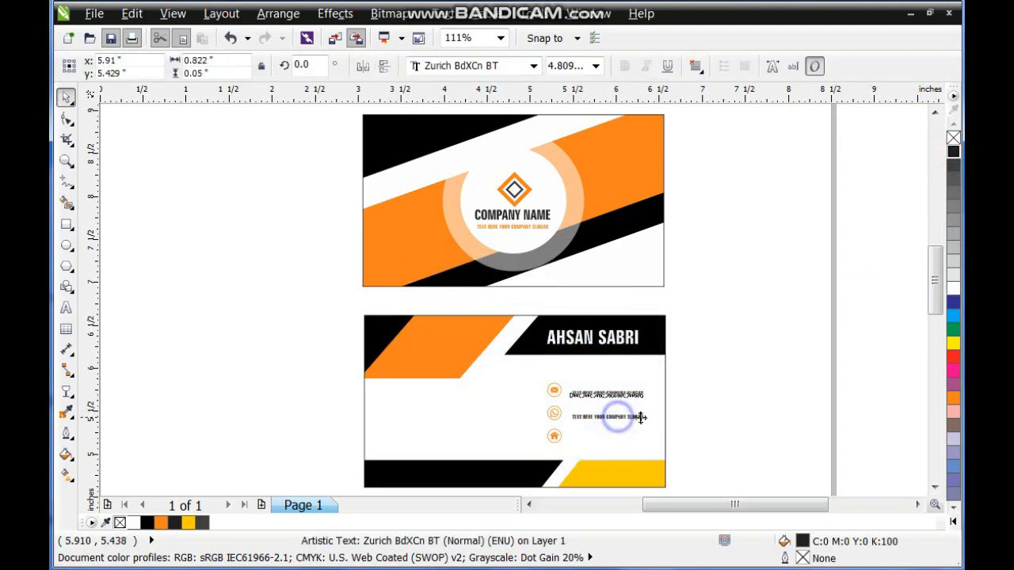
key(ctrl+r)
click(668, 416)
Copy the diamond logo, company name and slogan from the first card into the second card's left white area.
drag(695, 287, 232, 516)
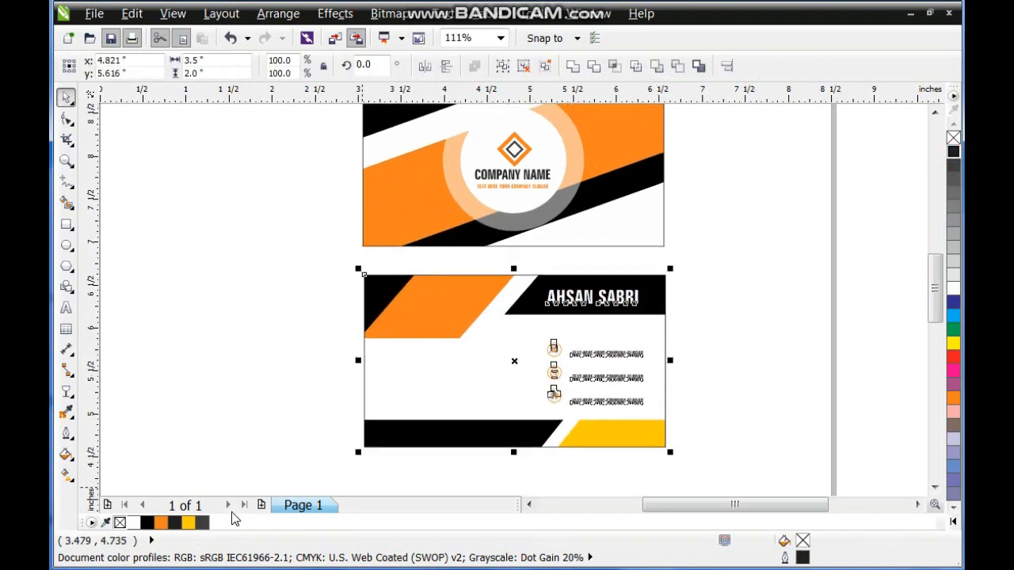
key(shift+F2)
scroll(504, 364, down, 2)
click(760, 198)
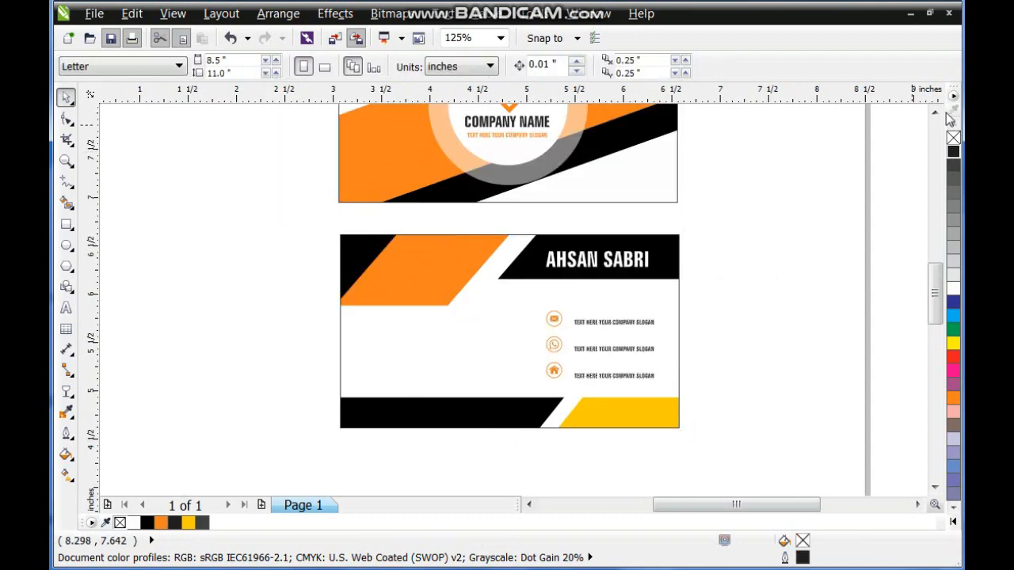
click(936, 113)
drag(239, 125, 443, 450)
click(158, 419)
click(284, 369)
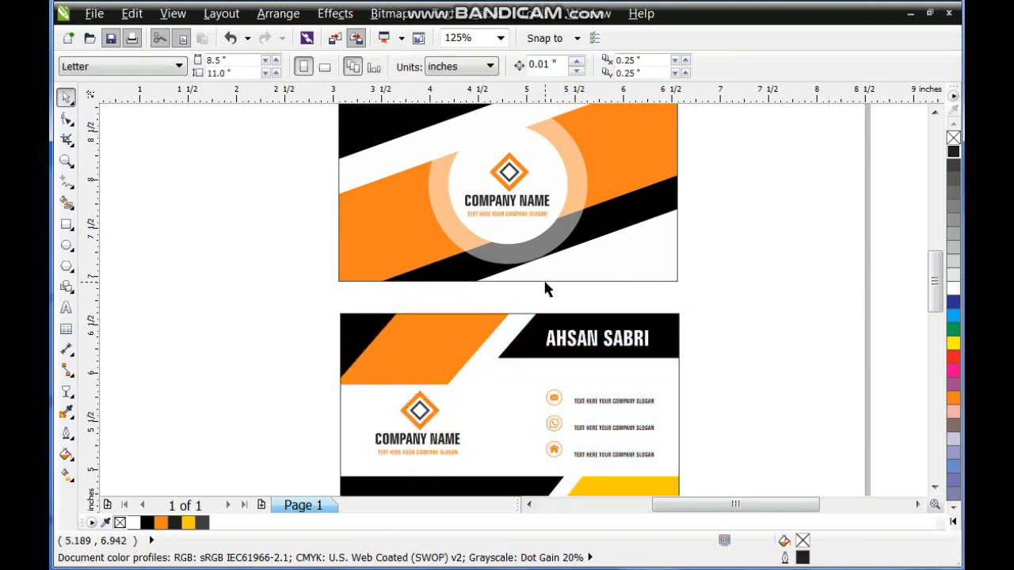
Select all objects of both cards and fit them in the view to check the finished design.
scroll(543, 287, down, 2)
drag(415, 172, 682, 423)
key(shift+F2)
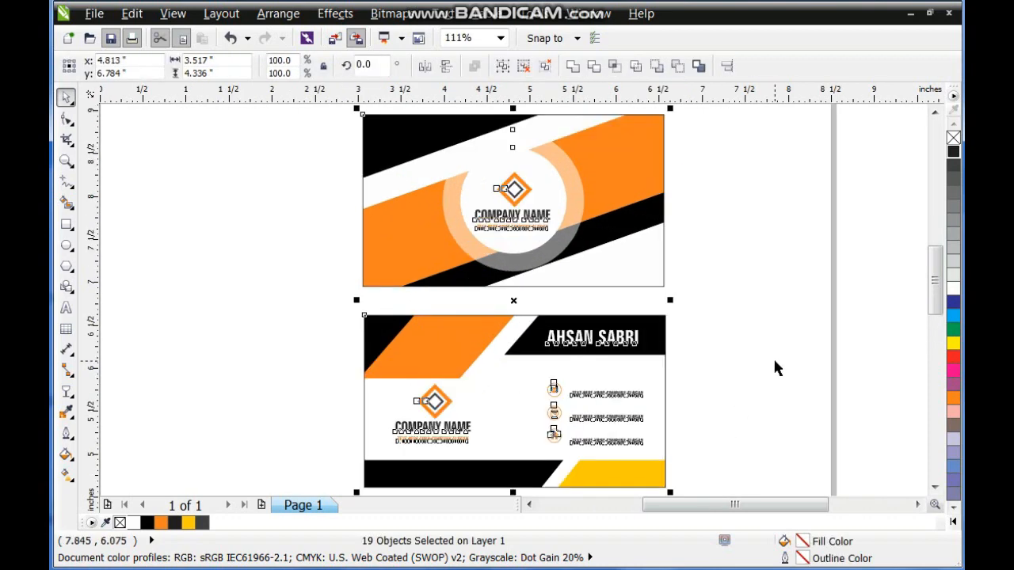
Deselect everything and check both cards in a full-screen preview.
click(776, 359)
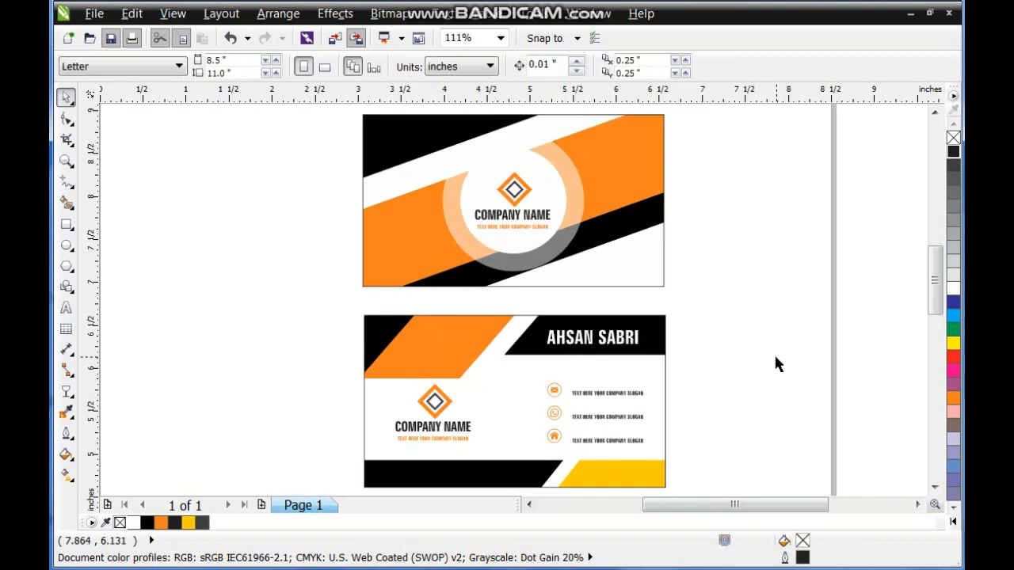
key(F9)
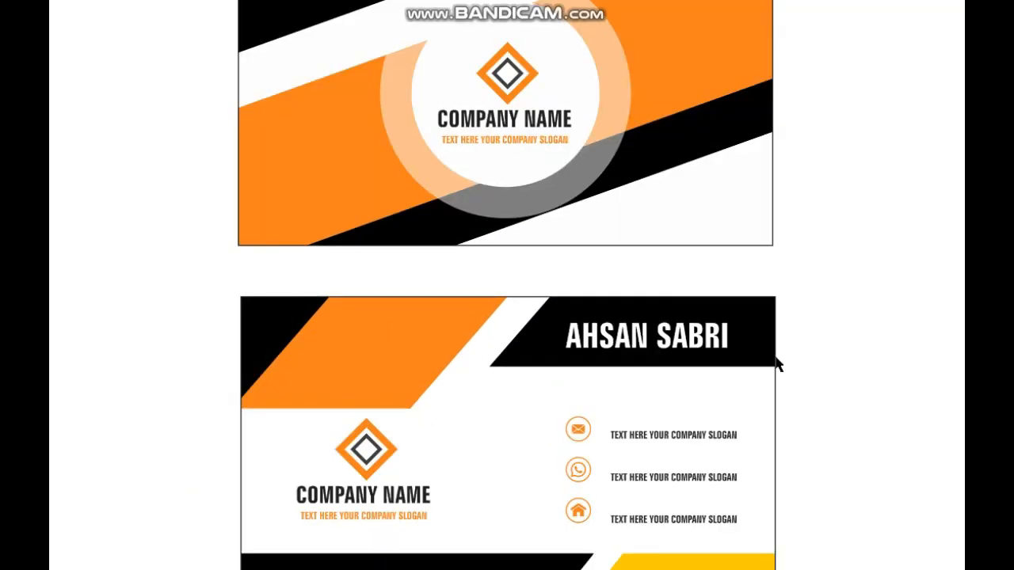
key(F9)
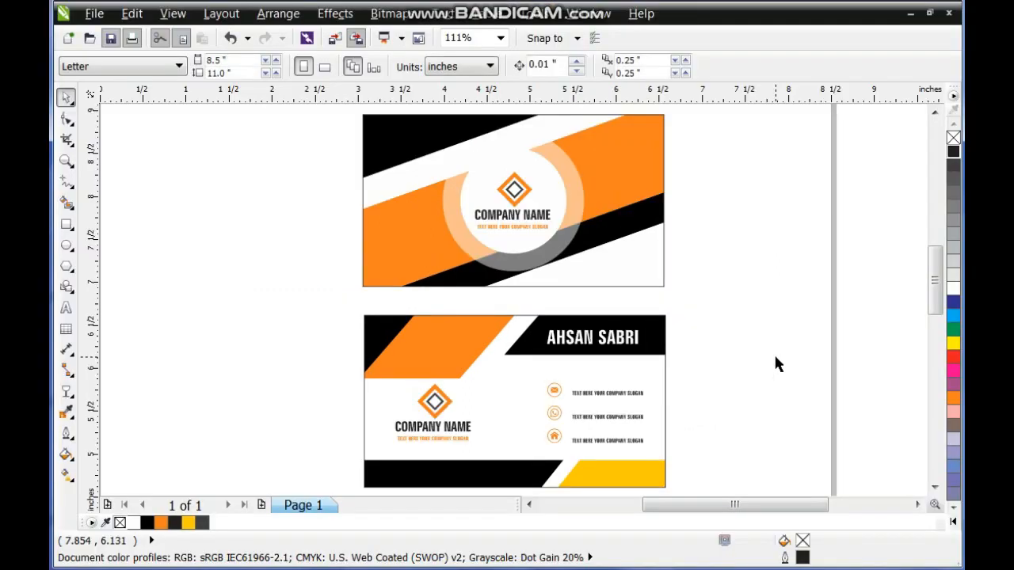
Round all corners of both card outlines slightly with the Shape tool.
click(650, 207)
click(67, 118)
drag(360, 286, 375, 339)
click(372, 329)
click(66, 97)
click(194, 249)
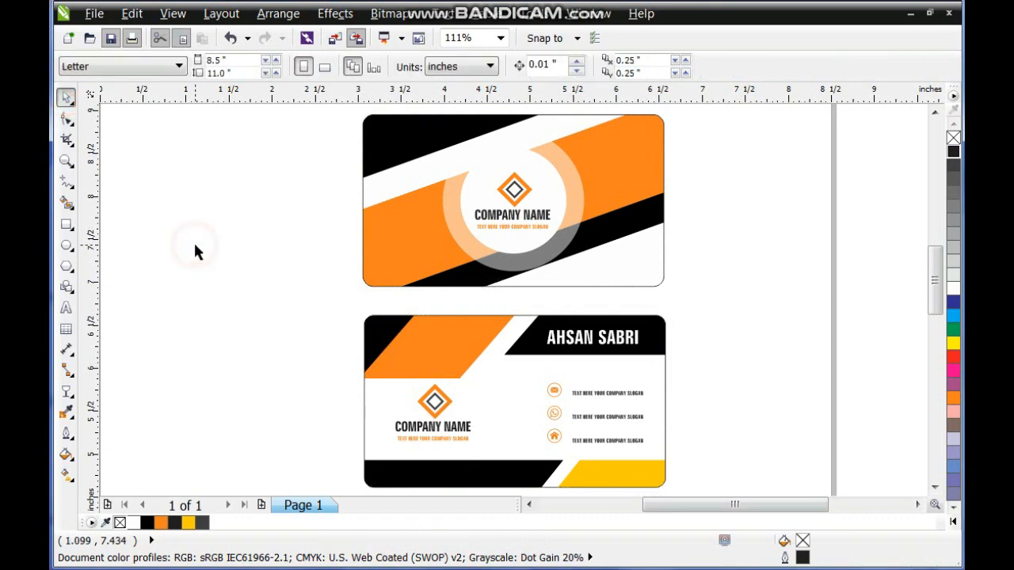
Move the complete second card to the left of the first card, level with it and with a narrow gap between them.
drag(305, 312, 679, 502)
scroll(614, 301, down, 2)
drag(603, 307, 463, 221)
Fit both side-by-side cards in the view and check them in a full-screen preview.
drag(285, 171, 679, 317)
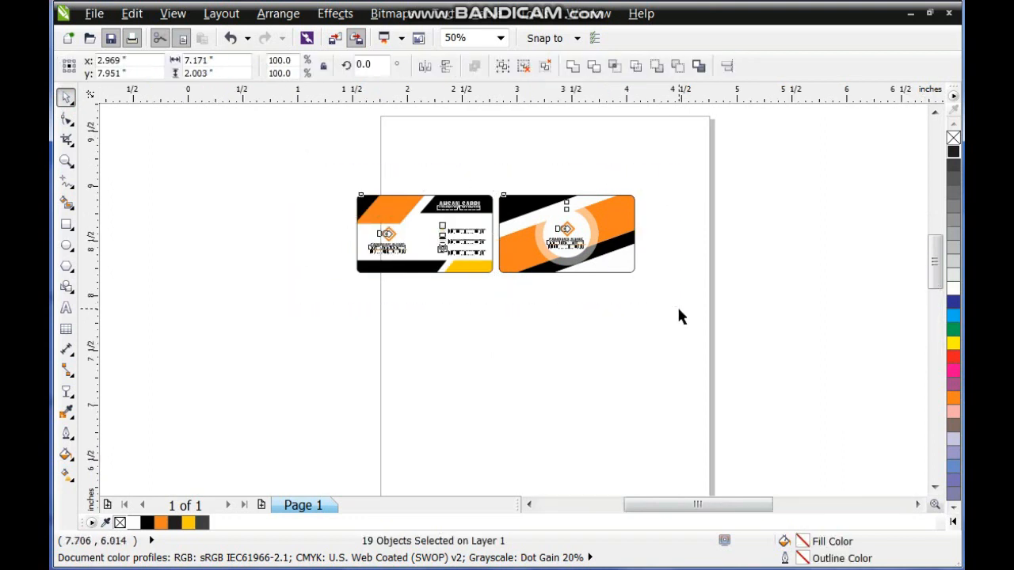
key(shift+F2)
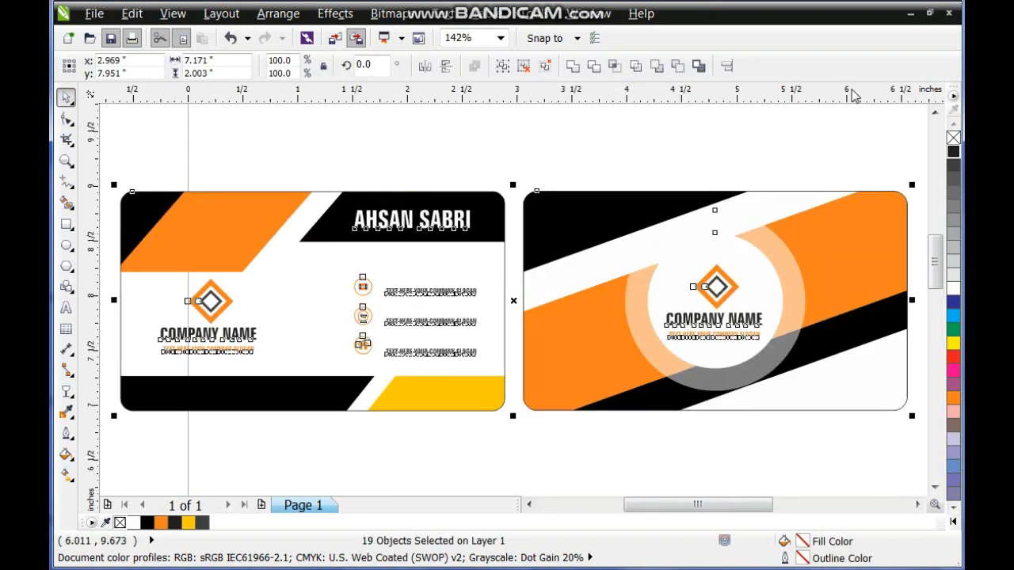
key(F9)
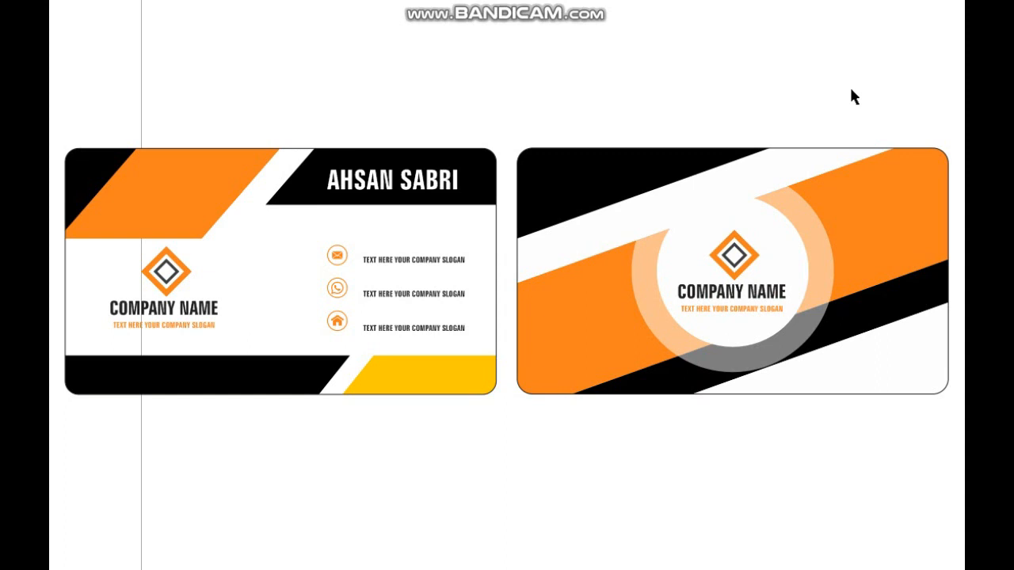